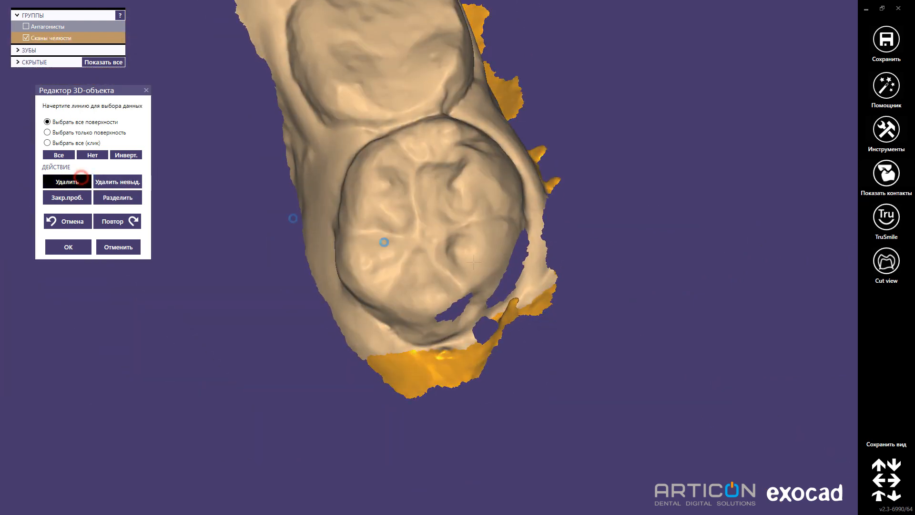
Delete the selected ragged edges of the jaw scan and outline the leftover scrap behind the last molar.
{"action": "key", "text": "Delete"}
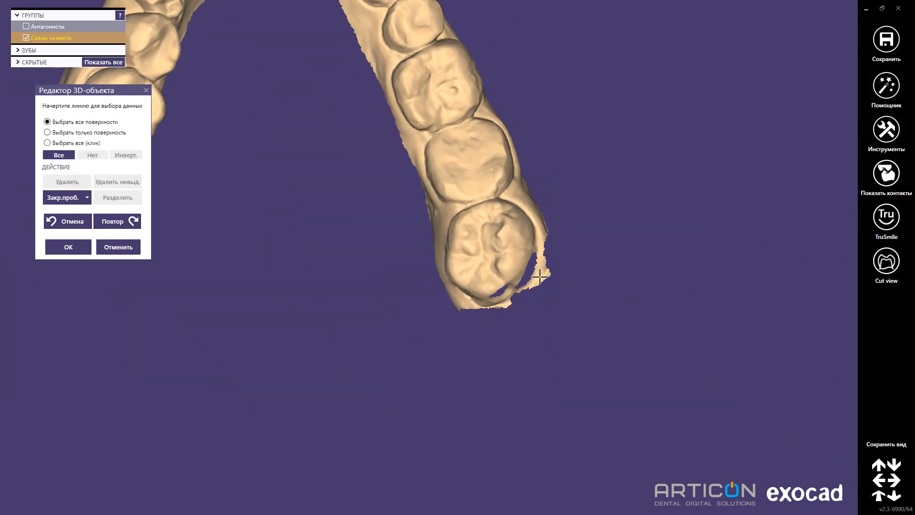
{"action": "scroll", "coordinate": [540, 277], "scroll_direction": "up", "scroll_amount": 5}
{"action": "left_click", "coordinate": [547, 241]}
{"action": "left_click", "coordinate": [527, 341]}
{"action": "left_click", "coordinate": [557, 343]}
{"action": "double_click", "coordinate": [582, 330]}
Show the antagonist scan instead of the jaw scan and select the ragged rear ends of its arch.
{"action": "scroll", "coordinate": [506, 310], "scroll_direction": "down", "scroll_amount": 6}
{"action": "right_click_drag", "start_coordinate": [506, 310], "coordinate": [551, 443]}
{"action": "scroll", "coordinate": [288, 219], "scroll_direction": "up", "scroll_amount": 6}
{"action": "right_click_drag", "start_coordinate": [288, 221], "coordinate": [646, 162]}
{"action": "scroll", "coordinate": [360, 270], "scroll_direction": "down", "scroll_amount": 5}
{"action": "scroll", "coordinate": [517, 360], "scroll_direction": "up", "scroll_amount": 2}
{"action": "left_click", "coordinate": [25, 26]}
{"action": "left_click", "coordinate": [25, 38]}
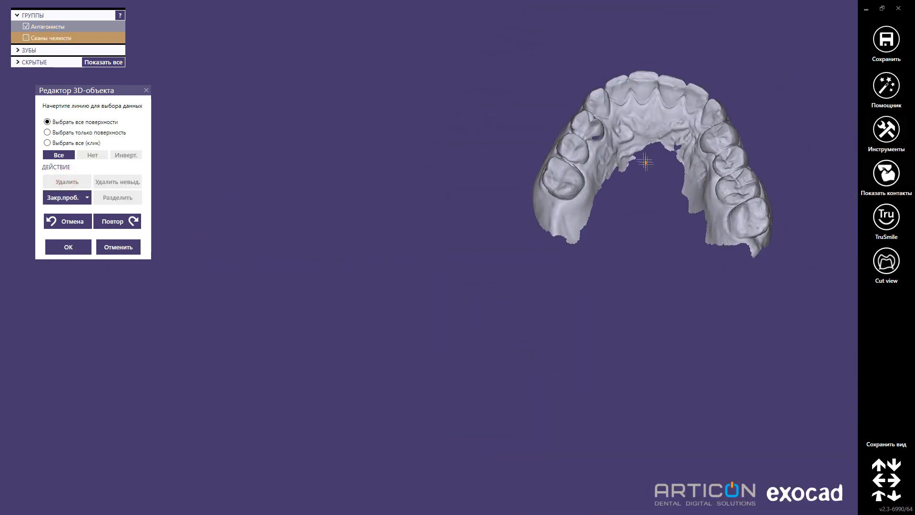
{"action": "middle_click", "coordinate": [643, 139]}
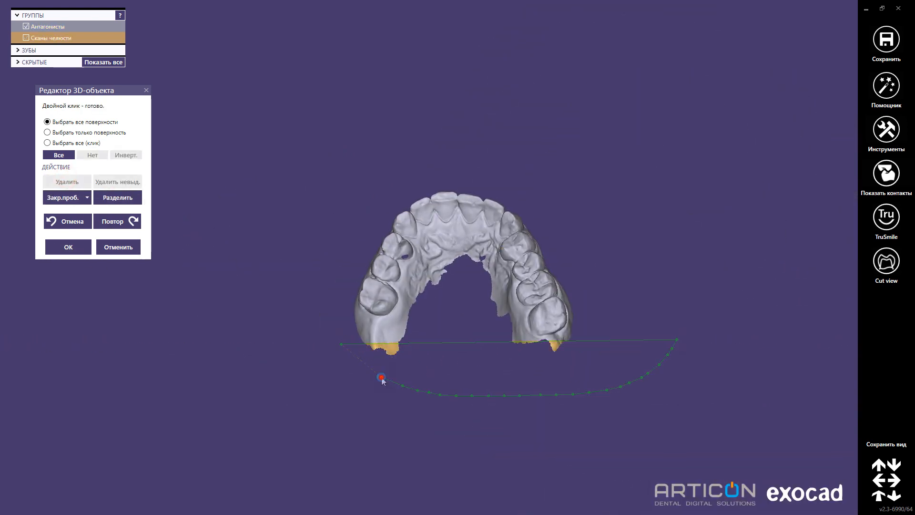
{"action": "double_click", "coordinate": [382, 377]}
Add the ragged palatal edge along the inside of the antagonist arch to the selection.
{"action": "scroll", "coordinate": [433, 269], "scroll_direction": "up", "scroll_amount": 5}
{"action": "left_click_drag", "start_coordinate": [342, 428], "coordinate": [454, 208]}
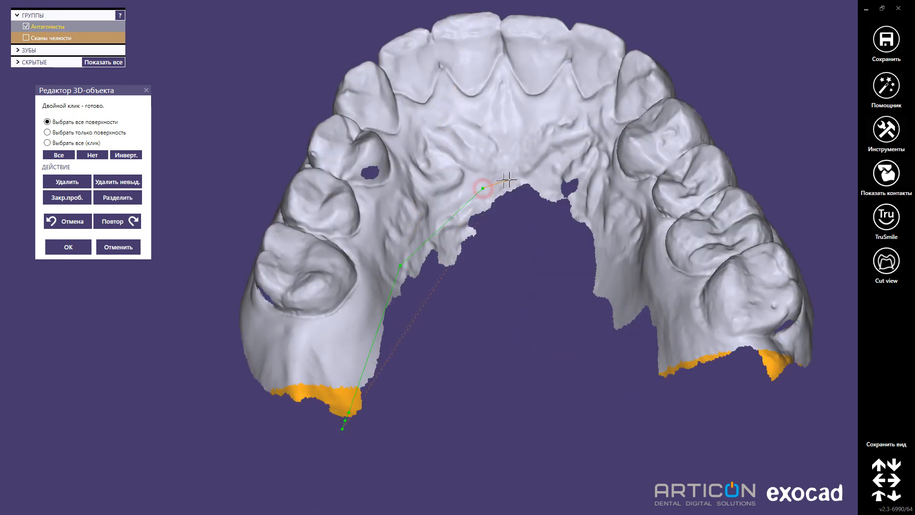
{"action": "left_click", "coordinate": [565, 184]}
{"action": "left_click", "coordinate": [600, 211]}
{"action": "left_click", "coordinate": [694, 403]}
{"action": "double_click", "coordinate": [661, 487]}
{"action": "scroll", "coordinate": [601, 374], "scroll_direction": "down", "scroll_amount": 5}
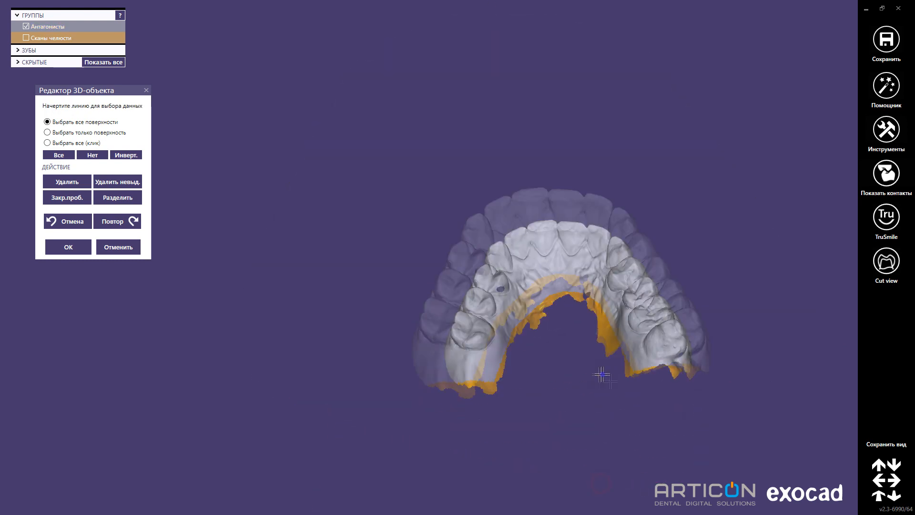
Add the uneven gum edge above the antagonist's front teeth on the first side to the selection.
{"action": "scroll", "coordinate": [515, 292], "scroll_direction": "up", "scroll_amount": 3}
{"action": "right_click_drag", "start_coordinate": [601, 374], "coordinate": [505, 292]}
{"action": "scroll", "coordinate": [406, 215], "scroll_direction": "up", "scroll_amount": 4}
{"action": "left_click_drag", "start_coordinate": [378, 172], "coordinate": [441, 259]}
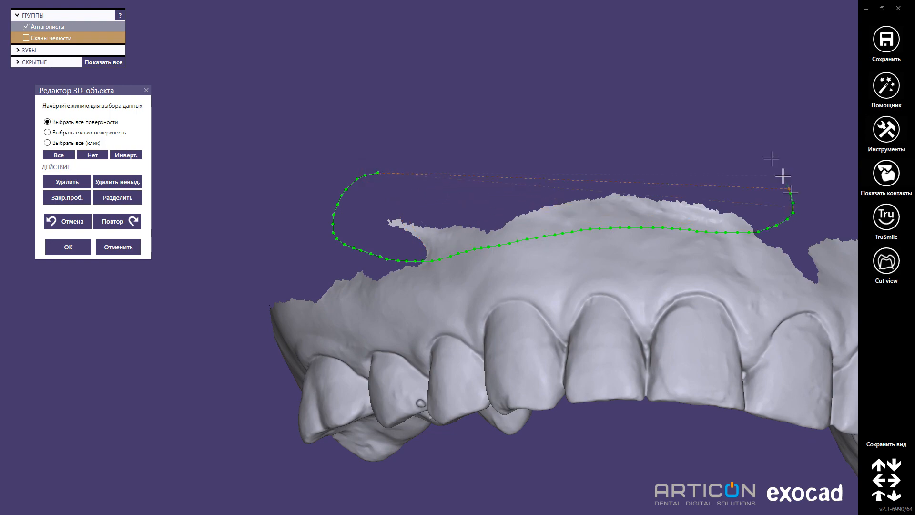
{"action": "left_click_drag", "start_coordinate": [783, 176], "coordinate": [765, 150]}
{"action": "double_click", "coordinate": [763, 147]}
Extend the selection along the uneven gum edge above the antagonist's teeth on the opposite side.
{"action": "mouse_move", "coordinate": [763, 229]}
{"action": "right_mouse_down"}
{"action": "mouse_move", "coordinate": [666, 250]}
{"action": "mouse_move", "coordinate": [592, 246]}
{"action": "right_mouse_up"}
{"action": "left_click_drag", "start_coordinate": [367, 152], "coordinate": [316, 196]}
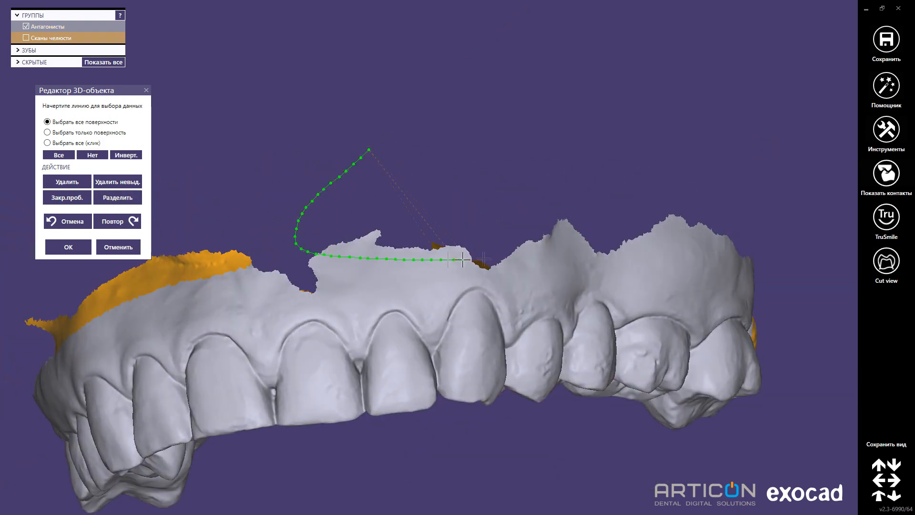
{"action": "left_click_drag", "start_coordinate": [832, 271], "coordinate": [786, 162]}
{"action": "double_click", "coordinate": [781, 153]}
Delete all selected edge areas of the antagonist scan and accept the 3D object edits.
{"action": "mouse_move", "coordinate": [667, 134]}
{"action": "right_mouse_down"}
{"action": "mouse_move", "coordinate": [470, 118]}
{"action": "mouse_move", "coordinate": [353, 143]}
{"action": "right_mouse_up"}
{"action": "scroll", "coordinate": [353, 191], "scroll_direction": "down", "scroll_amount": 4}
{"action": "right_click_drag", "start_coordinate": [596, 306], "coordinate": [605, 218]}
{"action": "scroll", "coordinate": [605, 219], "scroll_direction": "up", "scroll_amount": 3}
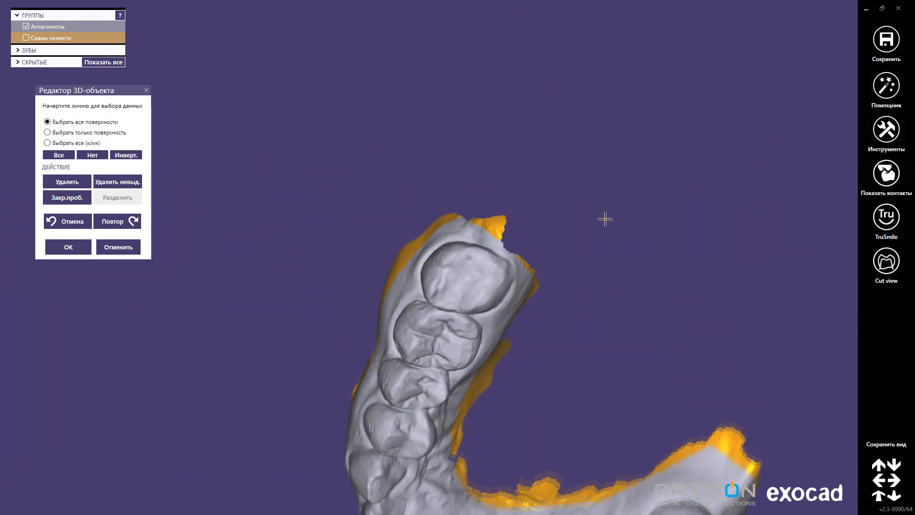
{"action": "left_click", "coordinate": [76, 184]}
{"action": "scroll", "coordinate": [548, 324], "scroll_direction": "down", "scroll_amount": 3}
{"action": "right_click_drag", "start_coordinate": [548, 324], "coordinate": [419, 286]}
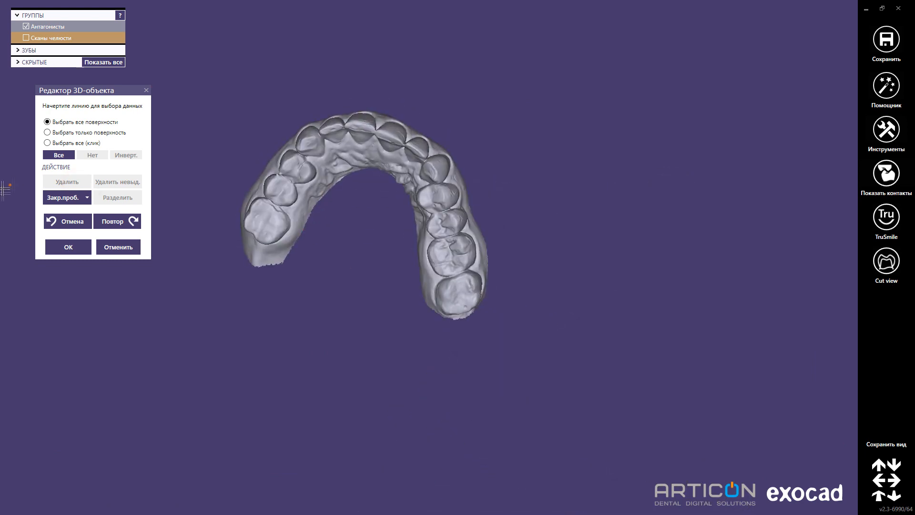
{"action": "left_click", "coordinate": [54, 247]}
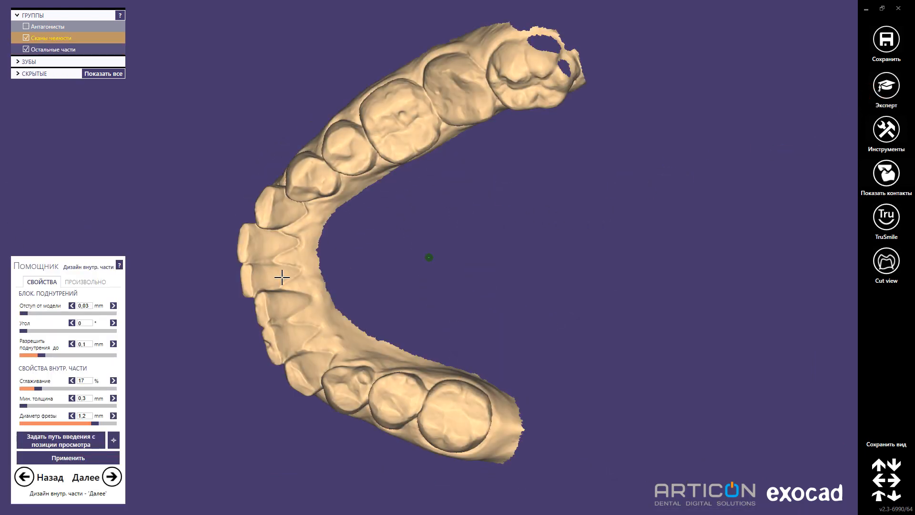
Check the undercuts around the jaw scan and apply the splint's inner part design with the existing settings.
{"action": "right_click_drag", "start_coordinate": [273, 282], "coordinate": [437, 119]}
{"action": "middle_click_drag", "start_coordinate": [437, 119], "coordinate": [411, 201]}
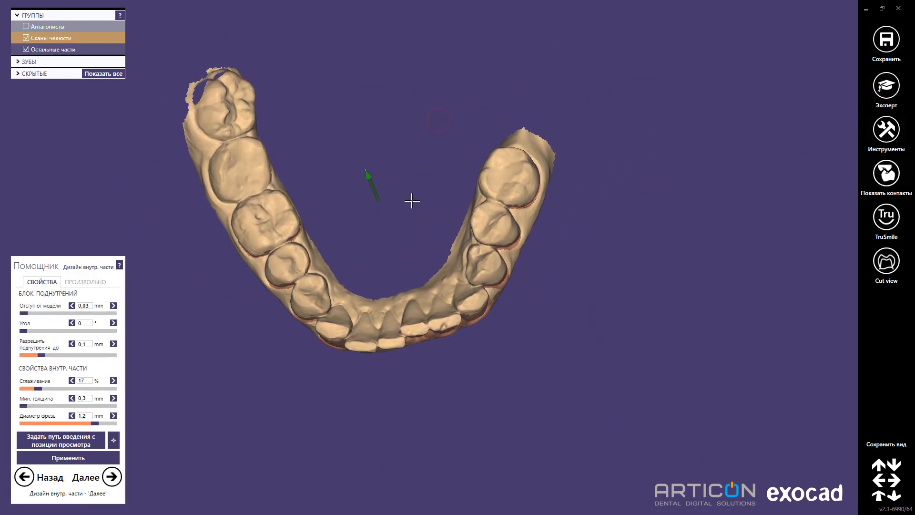
{"action": "right_click_drag", "start_coordinate": [411, 201], "coordinate": [412, 200]}
{"action": "key", "text": "a"}
{"action": "key", "text": "a"}
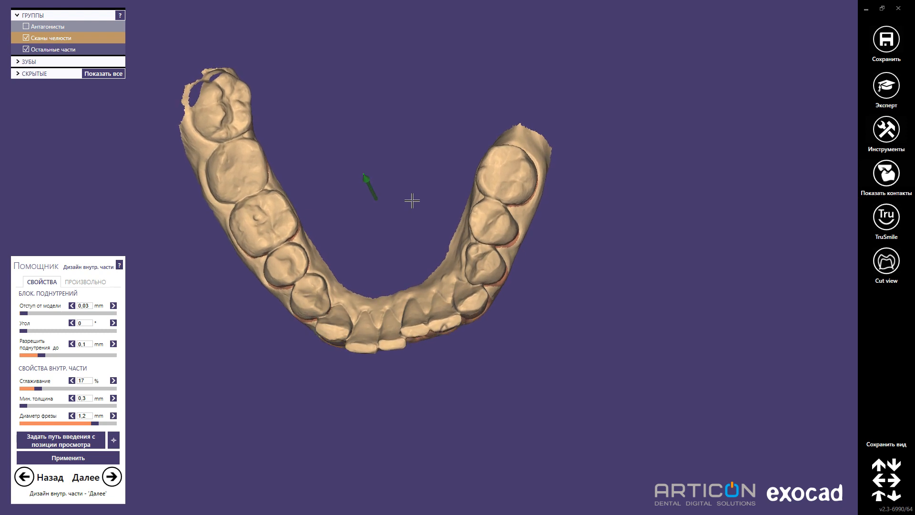
{"action": "left_click", "coordinate": [84, 456]}
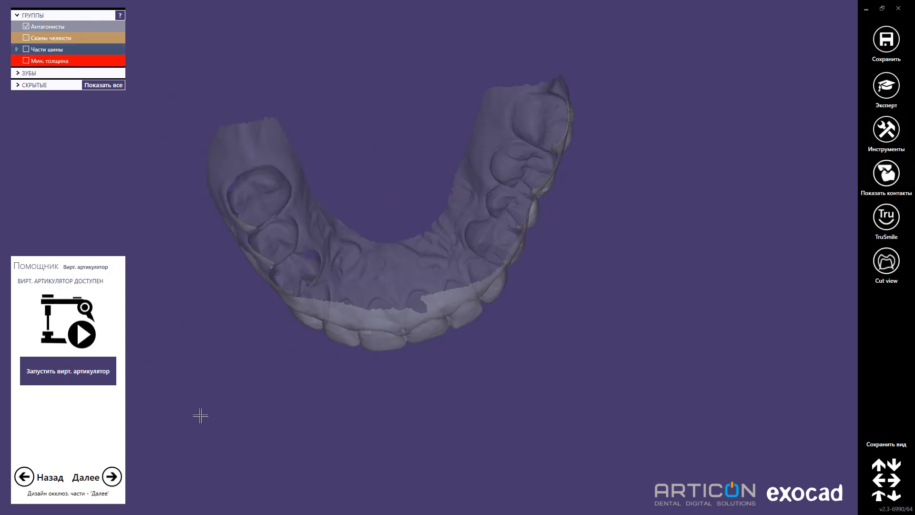
Place the splint margin points along the outer side of the first side's back teeth, up to the front teeth.
{"action": "right_click_drag", "start_coordinate": [307, 337], "coordinate": [310, 334]}
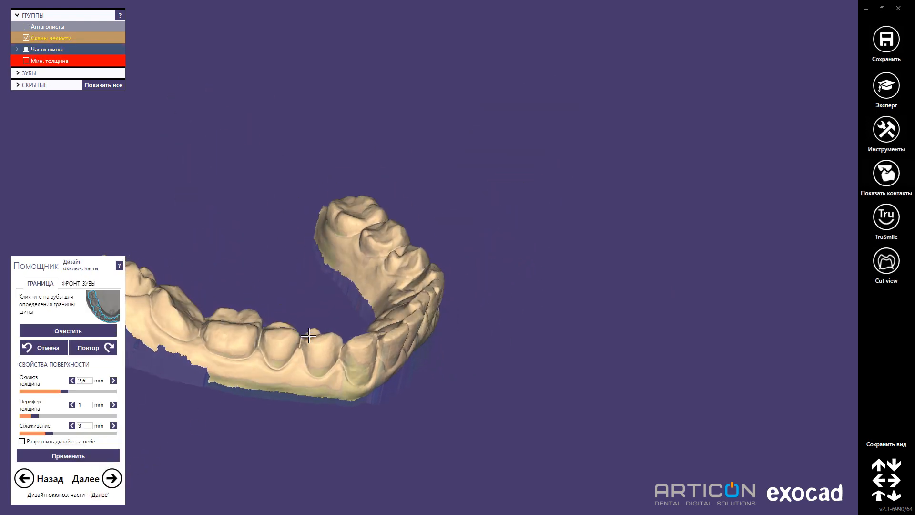
{"action": "scroll", "coordinate": [200, 364], "scroll_direction": "up", "scroll_amount": 5}
{"action": "scroll", "coordinate": [200, 364], "scroll_direction": "up", "scroll_amount": 3}
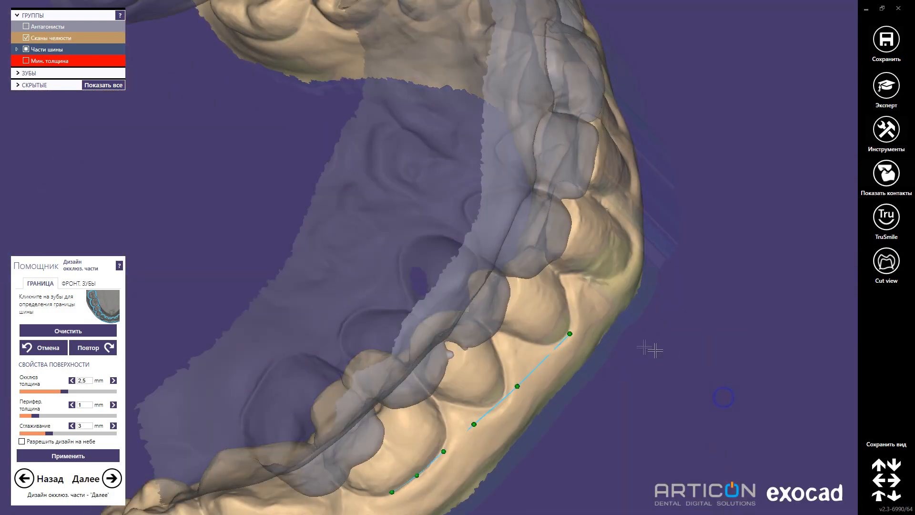
{"action": "right_click_drag", "start_coordinate": [649, 347], "coordinate": [462, 266]}
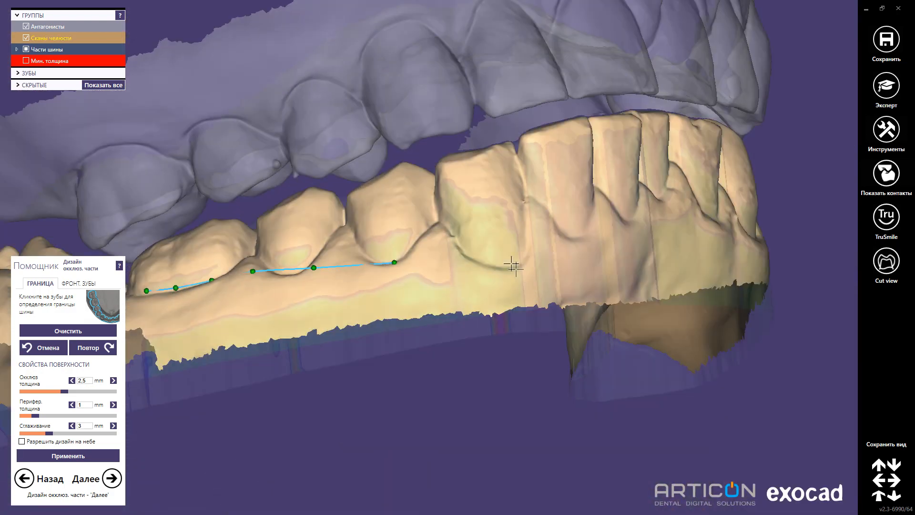
{"action": "scroll", "coordinate": [429, 255], "scroll_direction": "up", "scroll_amount": 5}
{"action": "scroll", "coordinate": [600, 68], "scroll_direction": "down", "scroll_amount": 4}
{"action": "right_click_drag", "start_coordinate": [600, 68], "coordinate": [576, 116]}
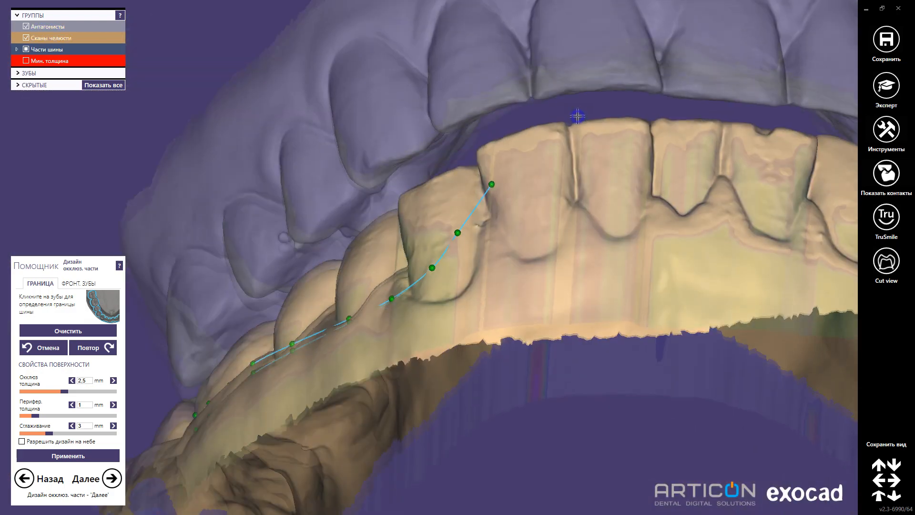
Continue the splint margin across the outer surfaces of the front teeth to the opposite canine.
{"action": "scroll", "coordinate": [577, 116], "scroll_direction": "up", "scroll_amount": 3}
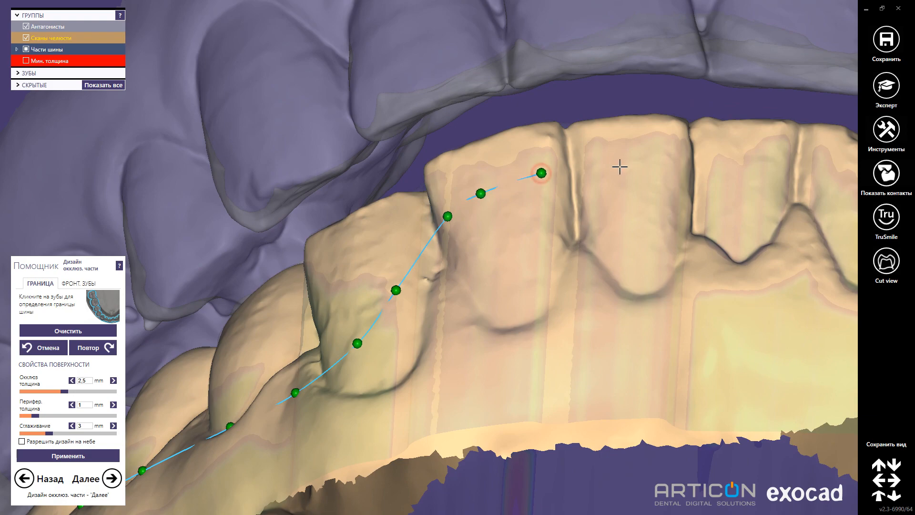
{"action": "scroll", "coordinate": [673, 174], "scroll_direction": "down", "scroll_amount": 5}
{"action": "right_click_drag", "start_coordinate": [673, 174], "coordinate": [605, 220]}
{"action": "scroll", "coordinate": [604, 220], "scroll_direction": "up", "scroll_amount": 4}
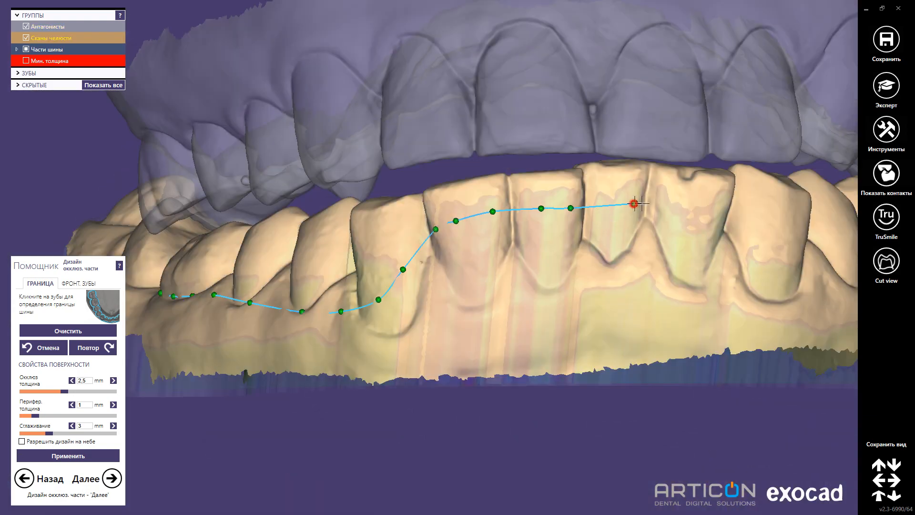
{"action": "left_click", "coordinate": [726, 204]}
{"action": "scroll", "coordinate": [725, 204], "scroll_direction": "down", "scroll_amount": 4}
{"action": "right_click_drag", "start_coordinate": [726, 204], "coordinate": [554, 252]}
{"action": "scroll", "coordinate": [555, 253], "scroll_direction": "up", "scroll_amount": 4}
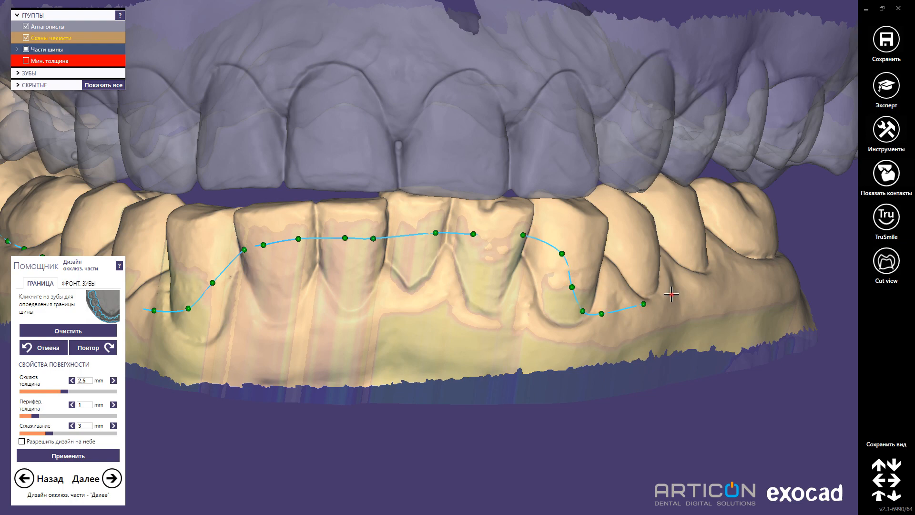
Continue the margin along the outer side of the opposite back teeth and around behind the last molar.
{"action": "left_click", "coordinate": [710, 276]}
{"action": "scroll", "coordinate": [709, 276], "scroll_direction": "down", "scroll_amount": 3}
{"action": "right_click_drag", "start_coordinate": [710, 276], "coordinate": [599, 245]}
{"action": "scroll", "coordinate": [265, 274], "scroll_direction": "up", "scroll_amount": 5}
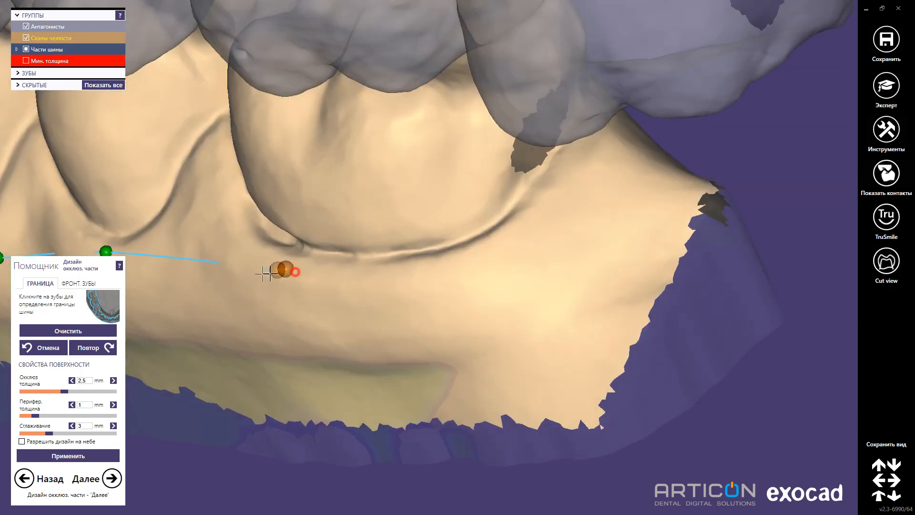
{"action": "left_click", "coordinate": [516, 228]}
{"action": "scroll", "coordinate": [516, 228], "scroll_direction": "down", "scroll_amount": 3}
{"action": "right_click_drag", "start_coordinate": [516, 228], "coordinate": [567, 222]}
{"action": "scroll", "coordinate": [568, 221], "scroll_direction": "up", "scroll_amount": 4}
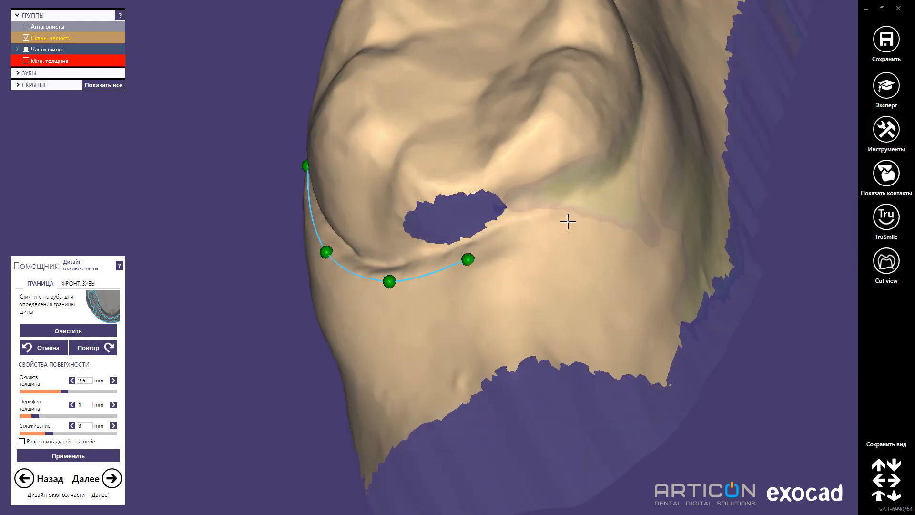
Continue the margin from behind the last molar along the inner side of the molars and premolars.
{"action": "scroll", "coordinate": [633, 173], "scroll_direction": "down", "scroll_amount": 3}
{"action": "right_click_drag", "start_coordinate": [632, 173], "coordinate": [551, 184]}
{"action": "scroll", "coordinate": [529, 199], "scroll_direction": "up", "scroll_amount": 4}
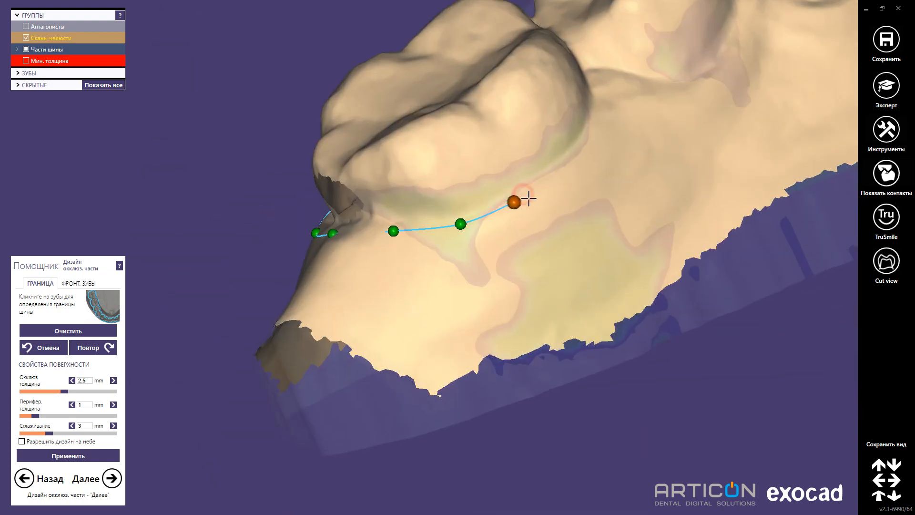
{"action": "left_click", "coordinate": [714, 79]}
{"action": "scroll", "coordinate": [713, 80], "scroll_direction": "down", "scroll_amount": 3}
{"action": "right_click_drag", "start_coordinate": [713, 80], "coordinate": [667, 103]}
{"action": "scroll", "coordinate": [490, 173], "scroll_direction": "up", "scroll_amount": 3}
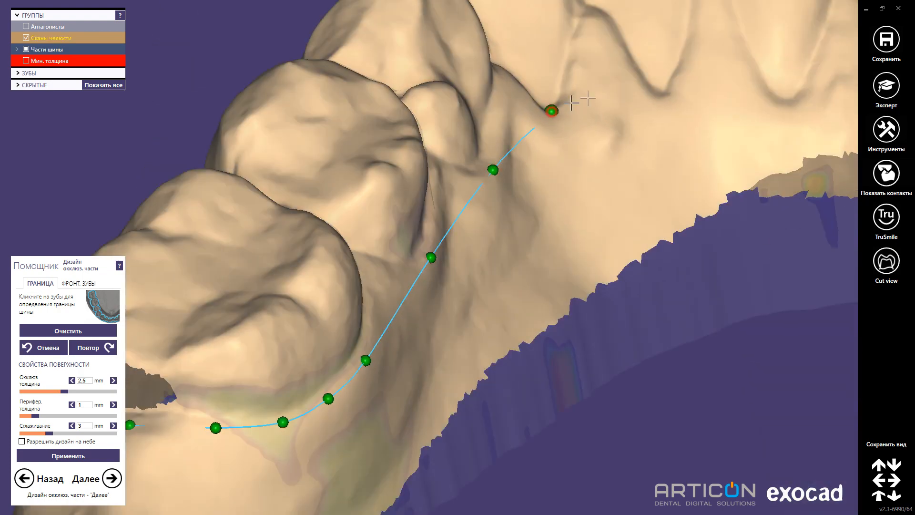
Continue the margin below the inner side of the front teeth to the premolars of the first side.
{"action": "scroll", "coordinate": [823, 71], "scroll_direction": "down", "scroll_amount": 3}
{"action": "scroll", "coordinate": [591, 182], "scroll_direction": "up", "scroll_amount": 3}
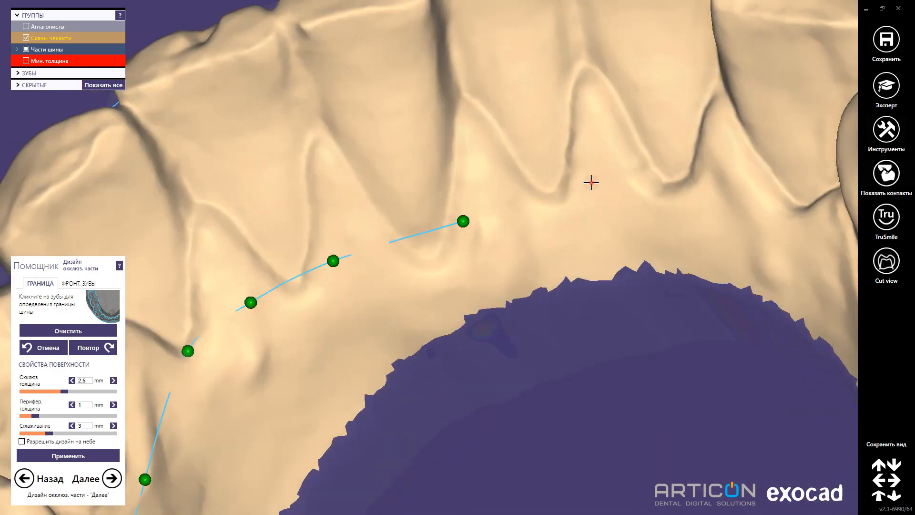
{"action": "right_click_drag", "start_coordinate": [705, 179], "coordinate": [510, 296]}
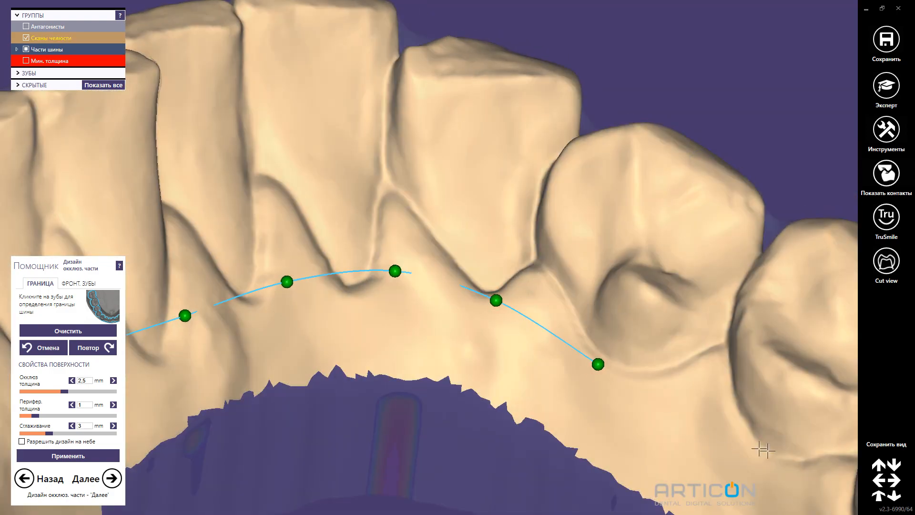
{"action": "left_click", "coordinate": [763, 450]}
{"action": "right_click_drag", "start_coordinate": [763, 450], "coordinate": [652, 367]}
Continue the margin along the inner side of the first side's molars.
{"action": "scroll", "coordinate": [616, 407], "scroll_direction": "down", "scroll_amount": 3}
{"action": "scroll", "coordinate": [652, 367], "scroll_direction": "up", "scroll_amount": 3}
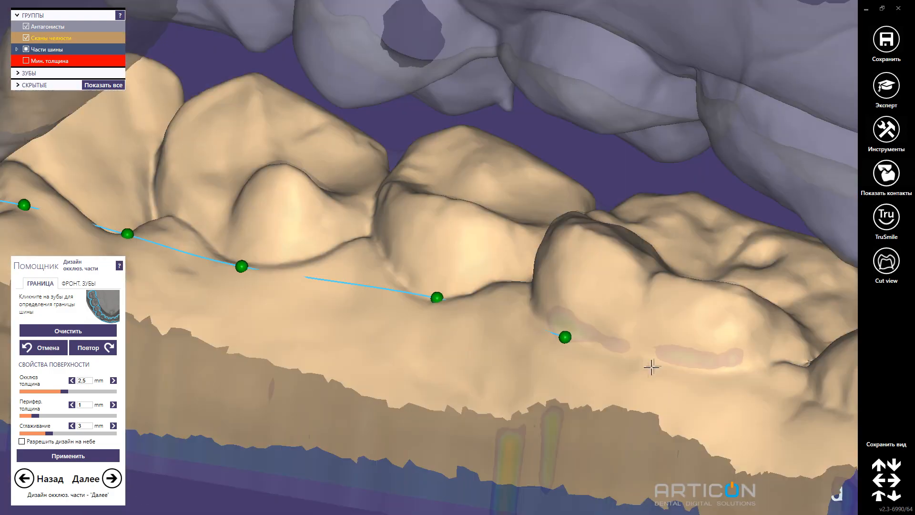
{"action": "scroll", "coordinate": [739, 394], "scroll_direction": "down", "scroll_amount": 3}
{"action": "right_click_drag", "start_coordinate": [739, 393], "coordinate": [699, 348]}
{"action": "scroll", "coordinate": [553, 307], "scroll_direction": "up", "scroll_amount": 3}
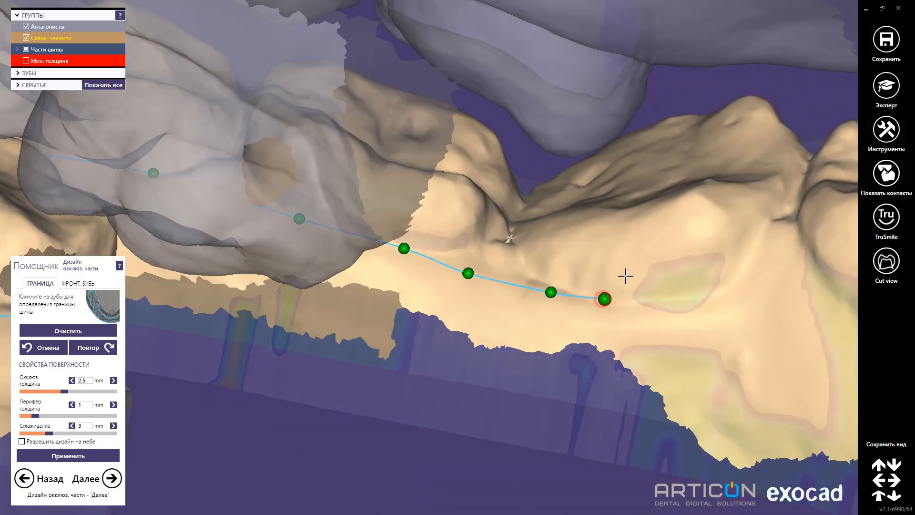
Run the margin across the chewing surface of the next-to-last molar, close the loop and generate the occlusal part.
{"action": "left_click", "coordinate": [663, 127]}
{"action": "scroll", "coordinate": [663, 126], "scroll_direction": "down", "scroll_amount": 3}
{"action": "right_click_drag", "start_coordinate": [663, 126], "coordinate": [513, 234]}
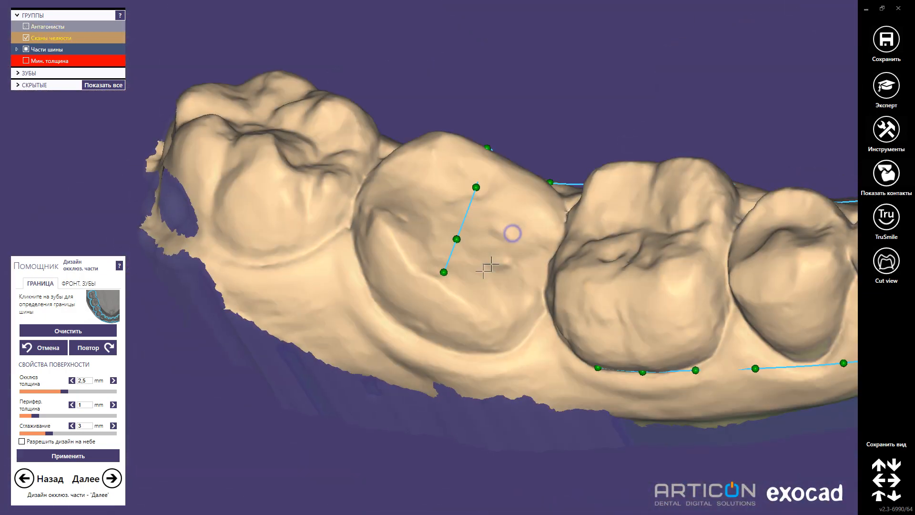
{"action": "scroll", "coordinate": [460, 286], "scroll_direction": "up", "scroll_amount": 3}
{"action": "left_click", "coordinate": [418, 310]}
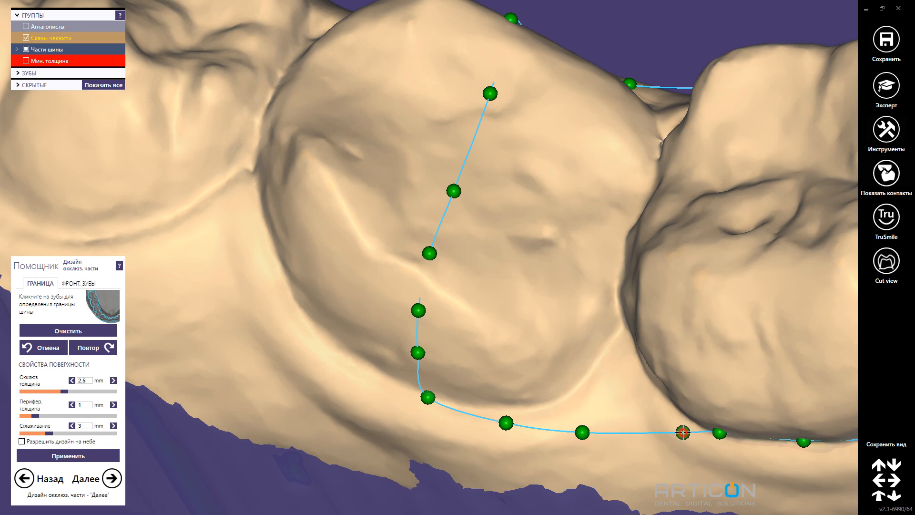
{"action": "left_click", "coordinate": [683, 432]}
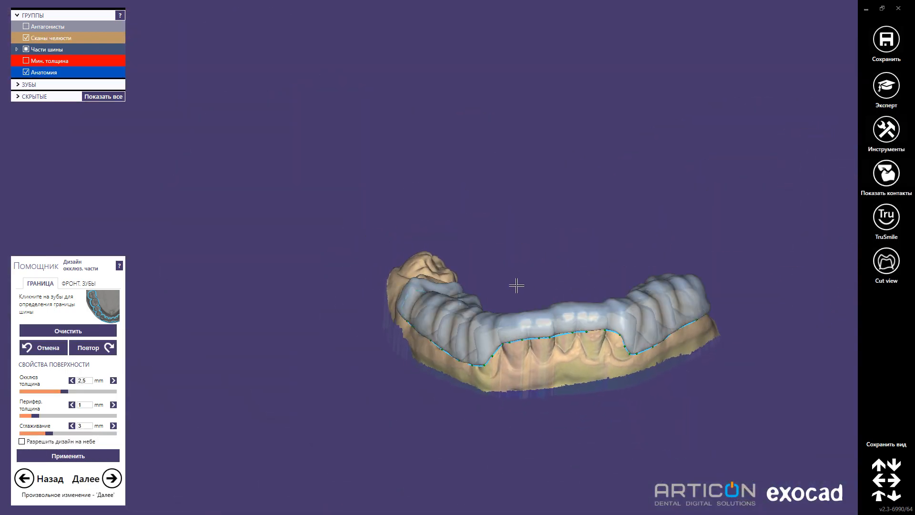
Display the splint's contacts, set the occlusal thickness to 3.14 mm and reapply the surface.
{"action": "left_click", "coordinate": [84, 285]}
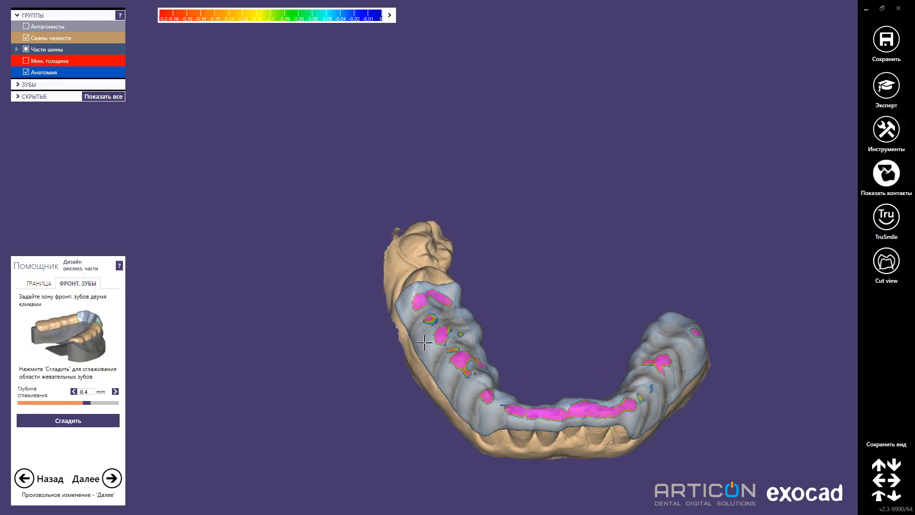
{"action": "middle_click_drag", "start_coordinate": [541, 348], "coordinate": [435, 311]}
{"action": "left_click", "coordinate": [41, 283]}
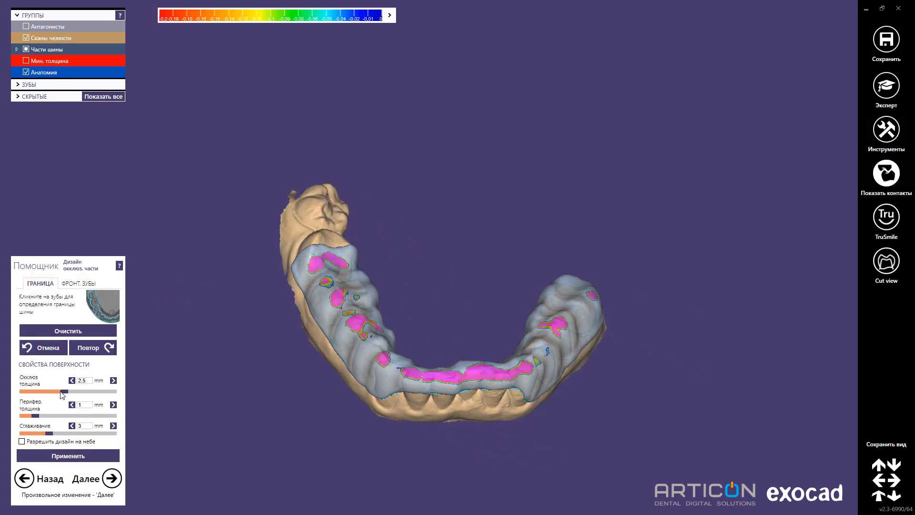
{"action": "left_click", "coordinate": [96, 456]}
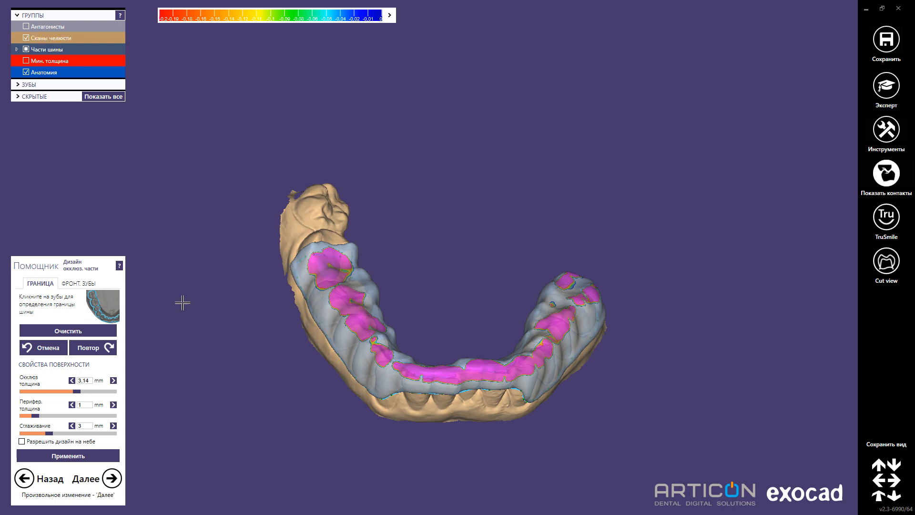
Mark the front-teeth zone, smooth the chewing area with a smoothing depth of 0 mm and continue to freeform editing.
{"action": "left_click", "coordinate": [90, 287]}
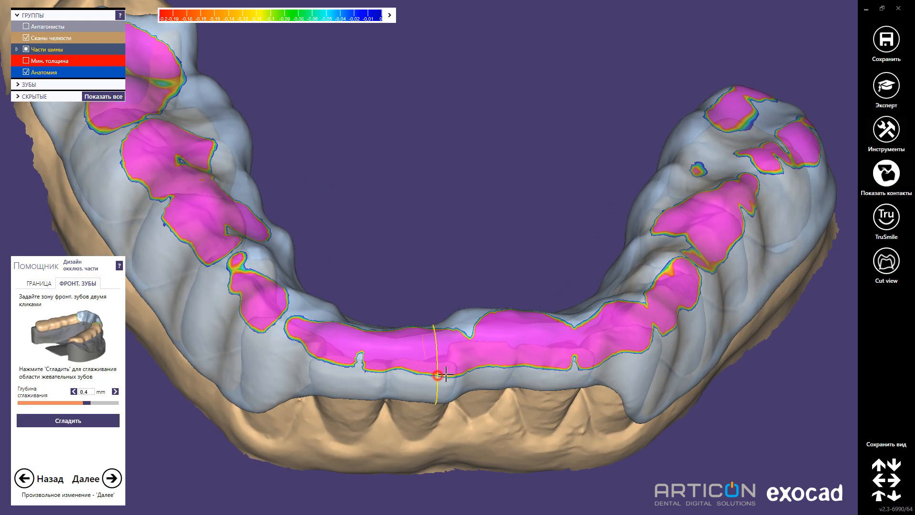
{"action": "left_click", "coordinate": [97, 416]}
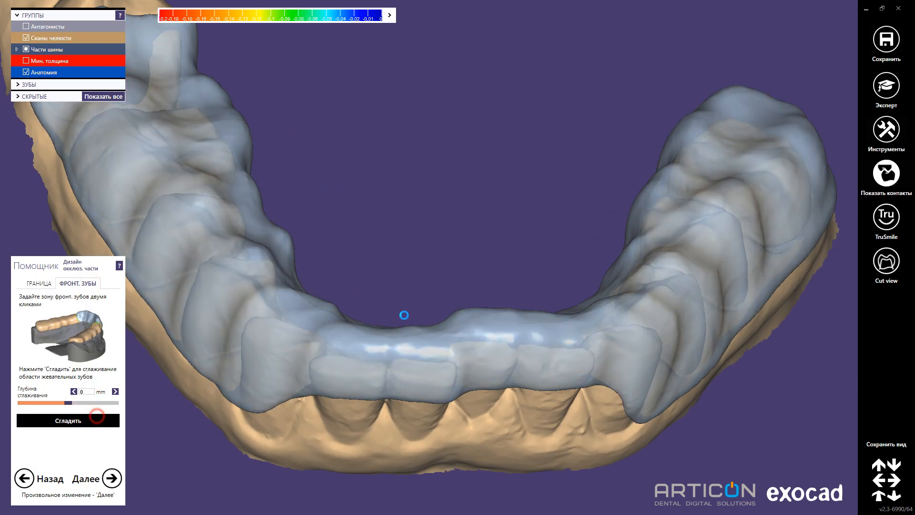
{"action": "scroll", "coordinate": [506, 216], "scroll_direction": "down", "scroll_amount": 5}
{"action": "right_click_drag", "start_coordinate": [501, 216], "coordinate": [484, 164]}
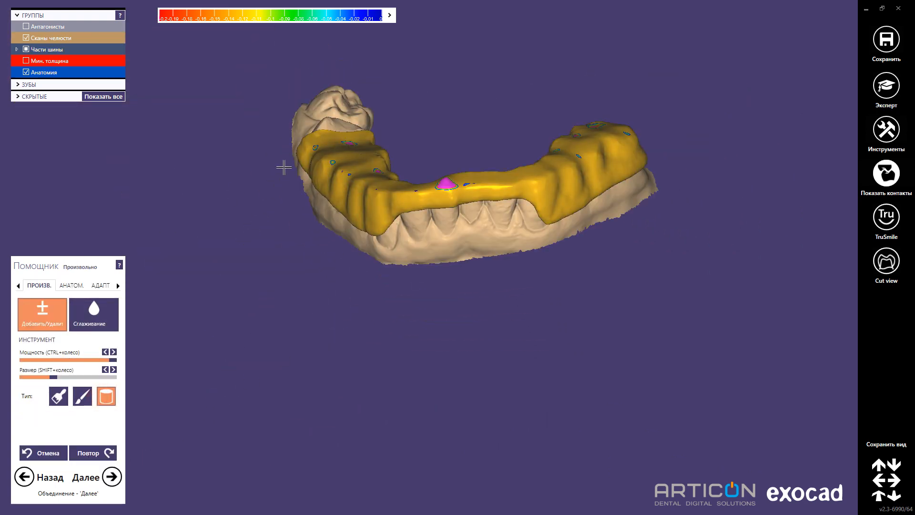
Enlarge the freeform brush and even out the outer and chewing surfaces on the side with the uncovered last molar.
{"action": "scroll", "coordinate": [283, 168], "scroll_direction": "up", "scroll_amount": 5}
{"action": "scroll", "coordinate": [281, 157], "scroll_direction": "up", "scroll_amount": 5, "text": "shift"}
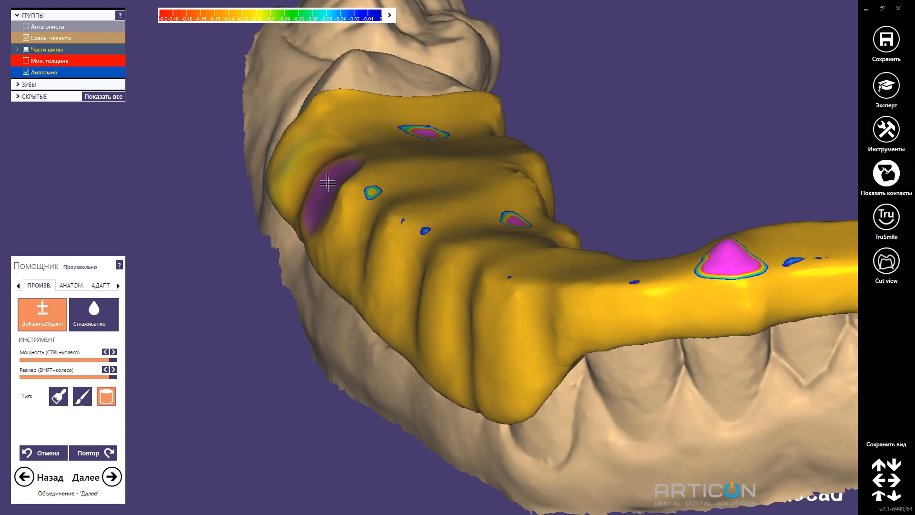
{"action": "left_click_drag", "start_coordinate": [328, 183], "coordinate": [383, 236]}
{"action": "mouse_move", "coordinate": [423, 269]}
{"action": "left_mouse_down"}
{"action": "mouse_move", "coordinate": [466, 323]}
{"action": "mouse_move", "coordinate": [459, 327]}
{"action": "mouse_move", "coordinate": [525, 307]}
{"action": "mouse_move", "coordinate": [333, 199]}
{"action": "mouse_move", "coordinate": [376, 268]}
{"action": "mouse_move", "coordinate": [457, 334]}
{"action": "left_mouse_up"}
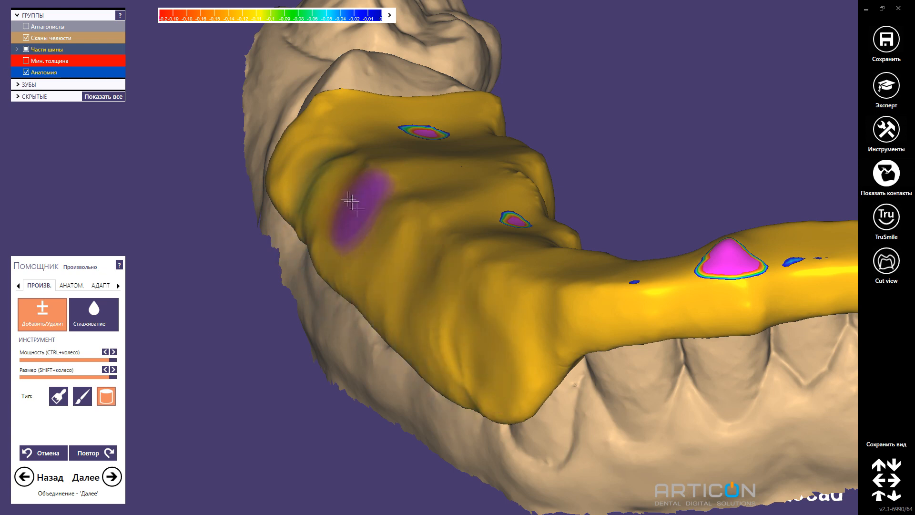
{"action": "left_click_drag", "start_coordinate": [327, 112], "coordinate": [471, 107]}
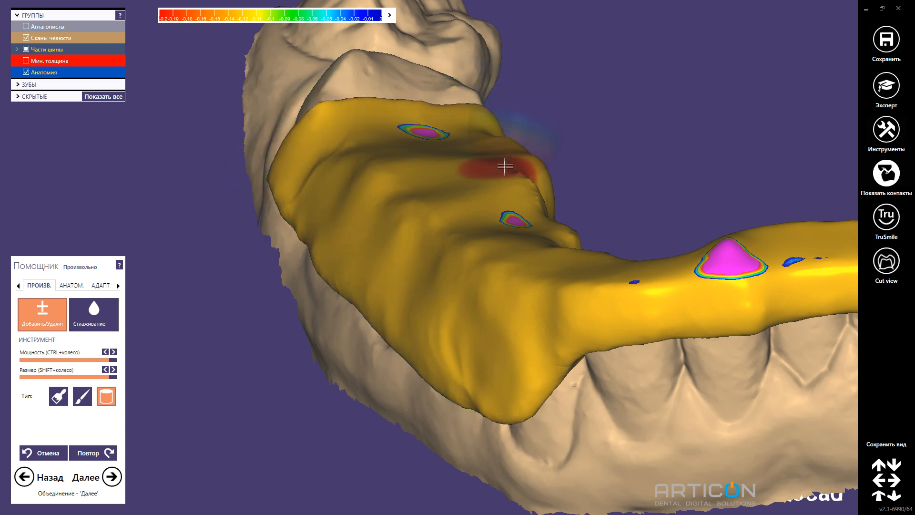
Smooth away the raised contact spot on the front section and even out the front surface.
{"action": "middle_click_drag", "start_coordinate": [716, 259], "coordinate": [382, 267]}
{"action": "mouse_move", "coordinate": [368, 266]}
{"action": "left_mouse_down", "text": "shift"}
{"action": "mouse_move", "coordinate": [442, 253]}
{"action": "mouse_move", "coordinate": [393, 284]}
{"action": "left_mouse_up", "text": "shift"}
{"action": "scroll", "coordinate": [298, 279], "scroll_direction": "down", "scroll_amount": 4}
{"action": "right_click_drag", "start_coordinate": [298, 280], "coordinate": [381, 381]}
{"action": "scroll", "coordinate": [429, 402], "scroll_direction": "up", "scroll_amount": 4}
{"action": "right_click_drag", "start_coordinate": [430, 402], "coordinate": [469, 267]}
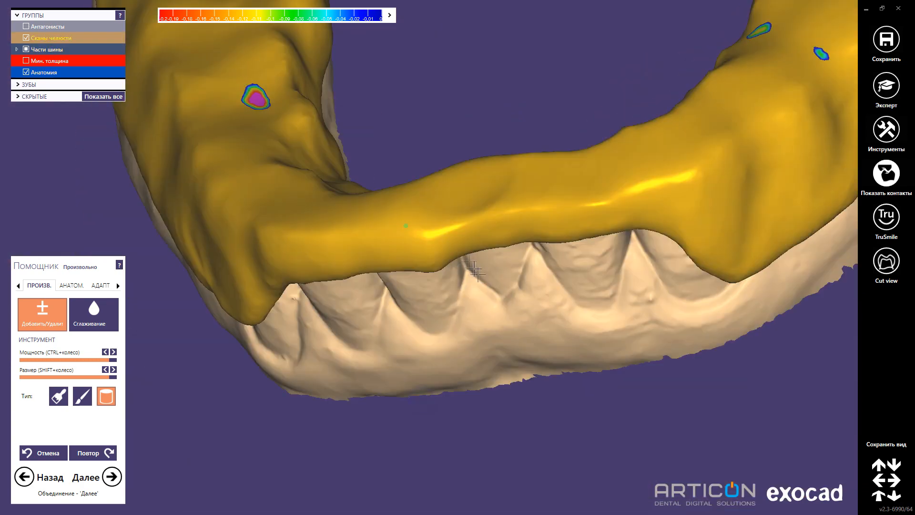
{"action": "left_click_drag", "start_coordinate": [477, 245], "coordinate": [619, 221]}
Smooth the outer surface of the opposite side from the canine back to the last molar.
{"action": "middle_click_drag", "start_coordinate": [732, 224], "coordinate": [478, 259]}
{"action": "left_click_drag", "start_coordinate": [486, 244], "coordinate": [520, 195]}
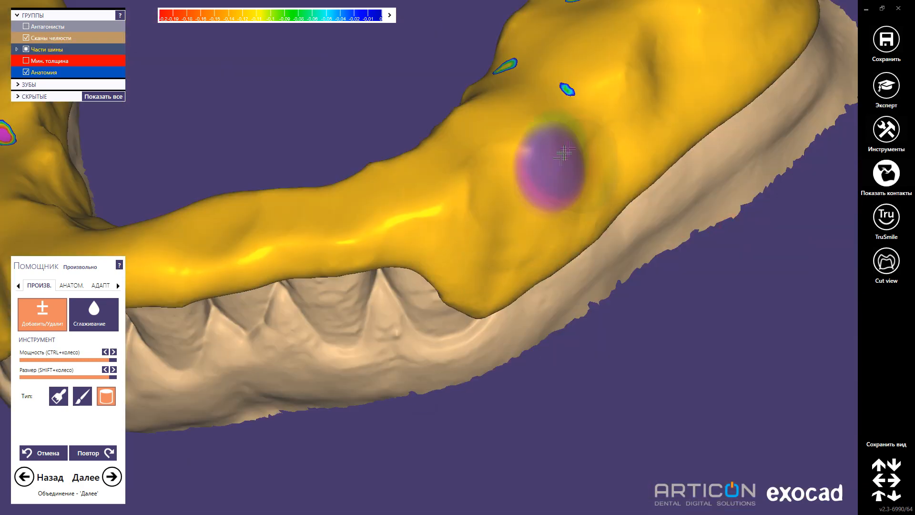
{"action": "left_click_drag", "start_coordinate": [572, 145], "coordinate": [606, 128]}
{"action": "mouse_move", "coordinate": [607, 165]}
{"action": "left_mouse_down", "text": "shift"}
{"action": "mouse_move", "coordinate": [604, 184]}
{"action": "mouse_move", "coordinate": [592, 96]}
{"action": "mouse_move", "coordinate": [527, 167]}
{"action": "mouse_move", "coordinate": [603, 138]}
{"action": "mouse_move", "coordinate": [558, 234]}
{"action": "left_mouse_up", "text": "shift"}
{"action": "middle_click_drag", "start_coordinate": [666, 65], "coordinate": [537, 256]}
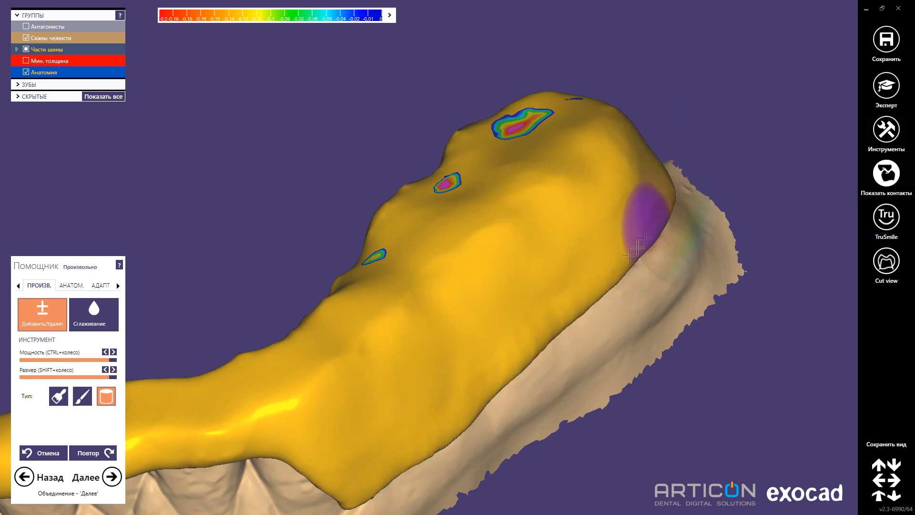
Build up and smooth the chewing and inner surfaces around the opposite side's last molars.
{"action": "scroll", "coordinate": [535, 227], "scroll_direction": "down", "scroll_amount": 4}
{"action": "right_click_drag", "start_coordinate": [535, 227], "coordinate": [229, 363]}
{"action": "scroll", "coordinate": [296, 296], "scroll_direction": "up", "scroll_amount": 4}
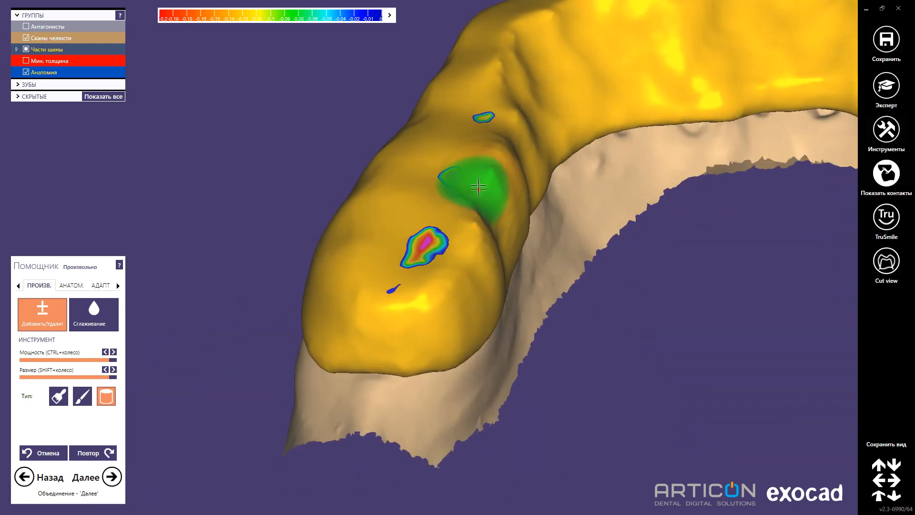
{"action": "mouse_move", "coordinate": [478, 187]}
{"action": "left_mouse_down"}
{"action": "mouse_move", "coordinate": [378, 301]}
{"action": "mouse_move", "coordinate": [496, 213]}
{"action": "mouse_move", "coordinate": [494, 225]}
{"action": "left_mouse_up"}
{"action": "right_click_drag", "start_coordinate": [490, 246], "coordinate": [479, 255]}
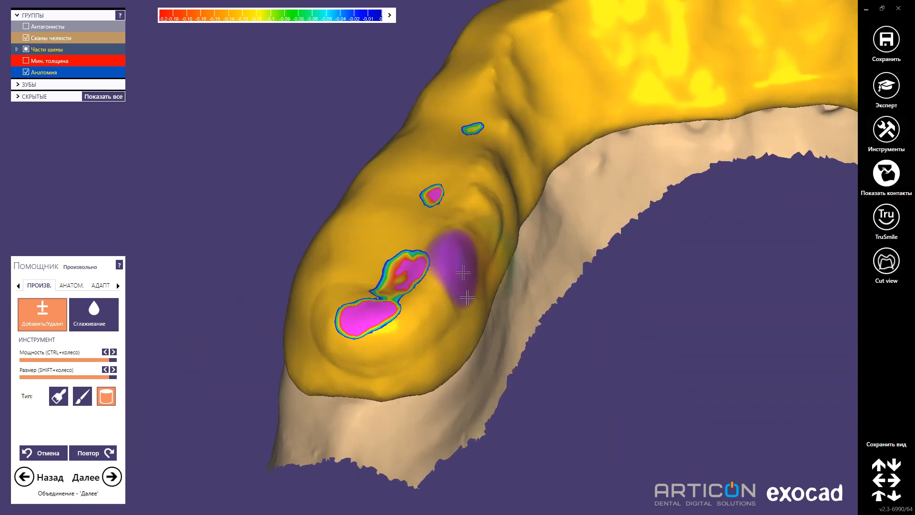
{"action": "left_click_drag", "start_coordinate": [427, 322], "coordinate": [318, 351]}
{"action": "mouse_move", "coordinate": [271, 355]}
{"action": "right_mouse_down"}
{"action": "mouse_move", "coordinate": [308, 294]}
{"action": "mouse_move", "coordinate": [309, 305]}
{"action": "right_mouse_up"}
{"action": "right_click_drag", "start_coordinate": [350, 215], "coordinate": [390, 215]}
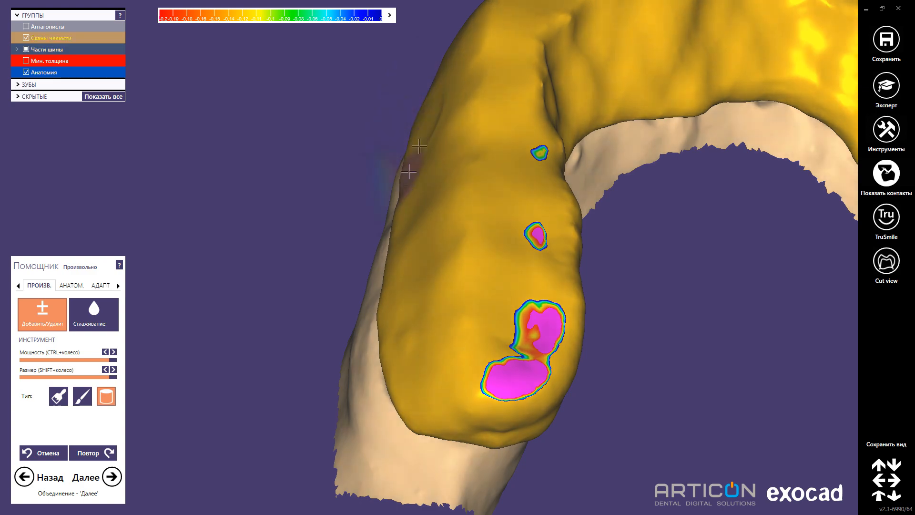
Build up the opposite side's premolar area to enlarge its contacts with the antagonists.
{"action": "mouse_move", "coordinate": [428, 110]}
{"action": "right_mouse_down"}
{"action": "mouse_move", "coordinate": [460, 198]}
{"action": "mouse_move", "coordinate": [468, 190]}
{"action": "mouse_move", "coordinate": [376, 249]}
{"action": "mouse_move", "coordinate": [351, 239]}
{"action": "mouse_move", "coordinate": [374, 230]}
{"action": "mouse_move", "coordinate": [276, 250]}
{"action": "right_mouse_up"}
{"action": "scroll", "coordinate": [462, 198], "scroll_direction": "down", "scroll_amount": 5}
{"action": "key", "text": "a"}
{"action": "scroll", "coordinate": [347, 235], "scroll_direction": "up", "scroll_amount": 8}
{"action": "key", "text": "a"}
{"action": "scroll", "coordinate": [314, 243], "scroll_direction": "up", "scroll_amount": 4}
{"action": "mouse_move", "coordinate": [498, 231]}
{"action": "left_mouse_down"}
{"action": "mouse_move", "coordinate": [703, 169]}
{"action": "mouse_move", "coordinate": [629, 205]}
{"action": "left_mouse_up"}
{"action": "scroll", "coordinate": [637, 320], "scroll_direction": "down", "scroll_amount": 4}
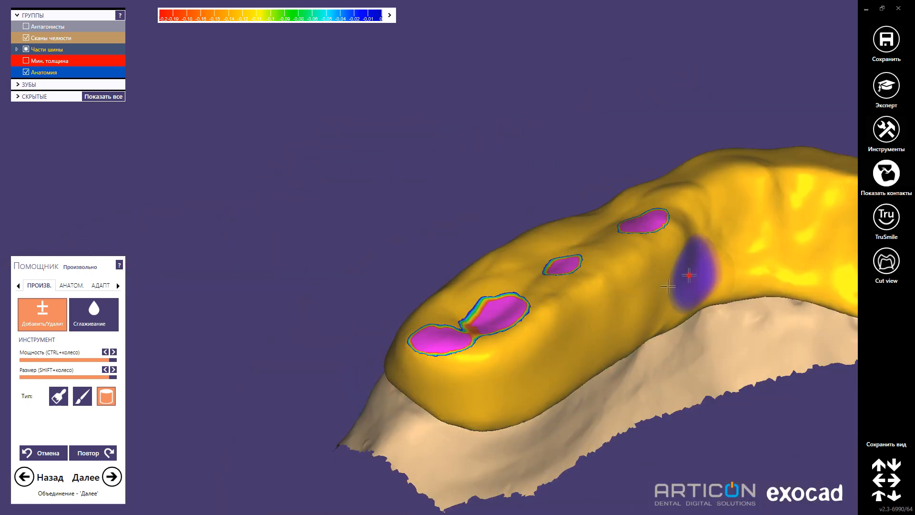
Adjust a large anatomic area of the chewing surface beside the uncovered last molar and show the antagonists.
{"action": "right_click_drag", "start_coordinate": [688, 273], "coordinate": [439, 350]}
{"action": "scroll", "coordinate": [429, 349], "scroll_direction": "up", "scroll_amount": 4}
{"action": "scroll", "coordinate": [410, 281], "scroll_direction": "down", "scroll_amount": 3}
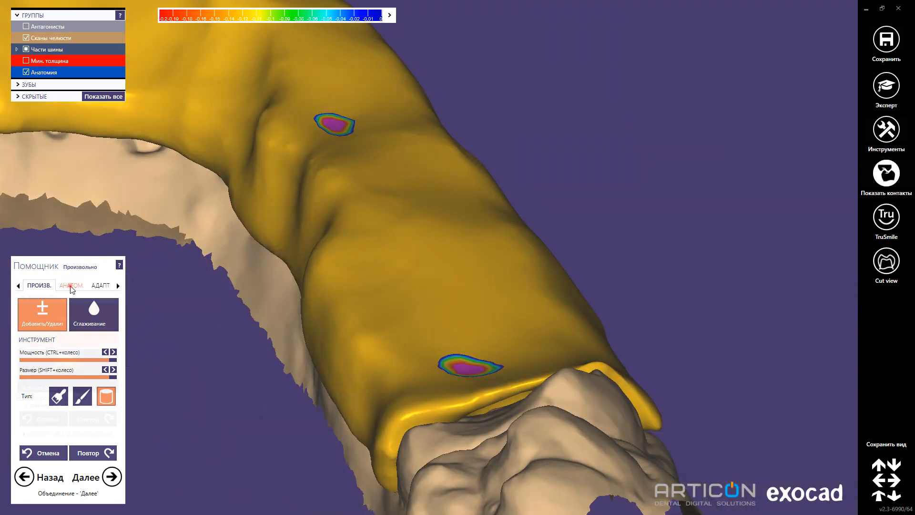
{"action": "left_click", "coordinate": [71, 286]}
{"action": "scroll", "coordinate": [376, 307], "scroll_direction": "down", "scroll_amount": 4}
{"action": "right_click_drag", "start_coordinate": [377, 307], "coordinate": [392, 296]}
{"action": "scroll", "coordinate": [392, 296], "scroll_direction": "up", "scroll_amount": 4}
{"action": "left_click_drag", "start_coordinate": [392, 296], "coordinate": [391, 286]}
{"action": "left_click", "coordinate": [27, 27]}
{"action": "right_click_drag", "start_coordinate": [393, 353], "coordinate": [379, 215]}
{"action": "scroll", "coordinate": [376, 200], "scroll_direction": "up", "scroll_amount": 3}
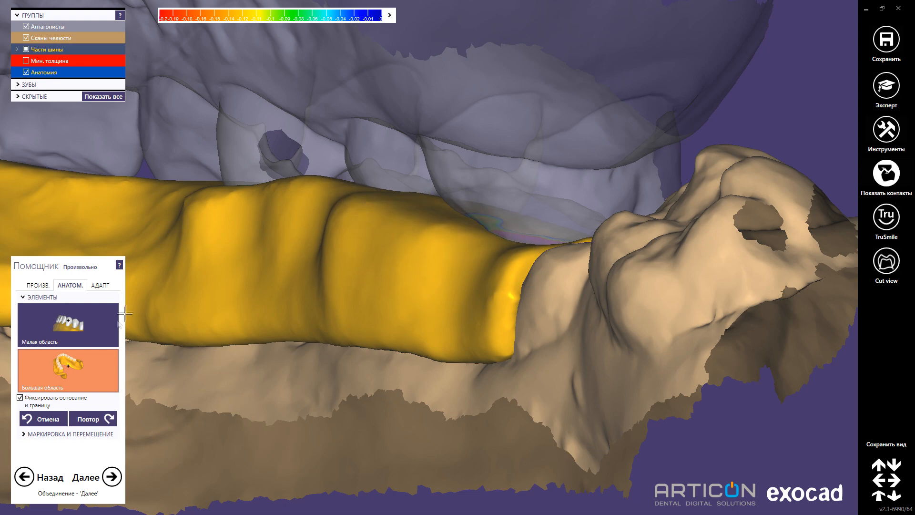
Switch to small-area anatomic editing and reshape the premolar and molar ridge on the side with the uncovered molar.
{"action": "left_click", "coordinate": [103, 329]}
{"action": "right_click_drag", "start_coordinate": [305, 258], "coordinate": [337, 200]}
{"action": "left_click_drag", "start_coordinate": [337, 201], "coordinate": [334, 215]}
{"action": "mouse_move", "coordinate": [333, 215]}
{"action": "right_mouse_down"}
{"action": "mouse_move", "coordinate": [301, 202]}
{"action": "mouse_move", "coordinate": [267, 287]}
{"action": "right_mouse_up"}
{"action": "left_click_drag", "start_coordinate": [265, 190], "coordinate": [260, 164]}
{"action": "right_click_drag", "start_coordinate": [259, 286], "coordinate": [227, 229]}
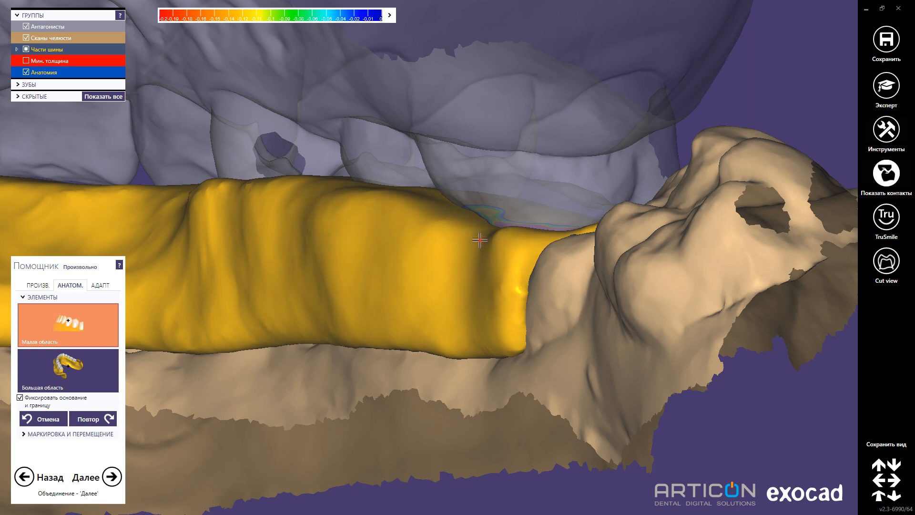
Return to freeform editing and fill and smooth the inner and chewing surfaces on the side with the uncovered molar.
{"action": "left_click", "coordinate": [38, 285]}
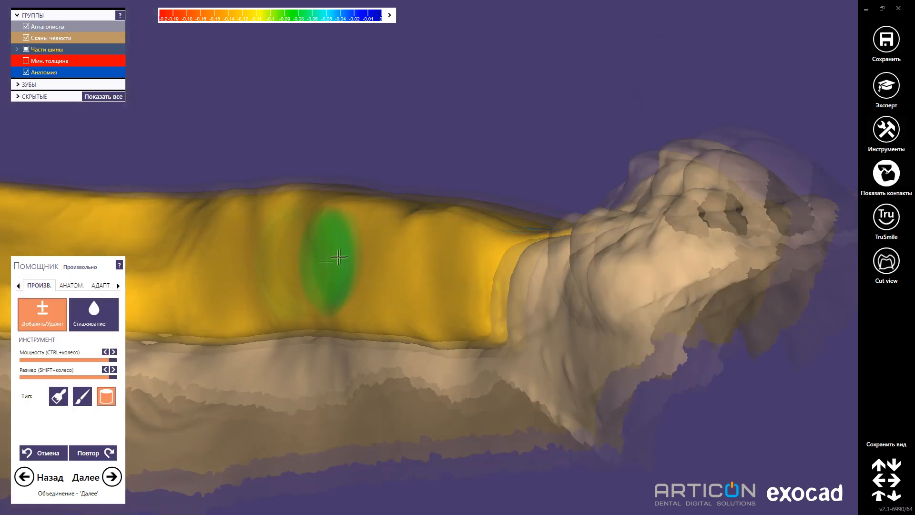
{"action": "left_click_drag", "start_coordinate": [348, 232], "coordinate": [353, 249]}
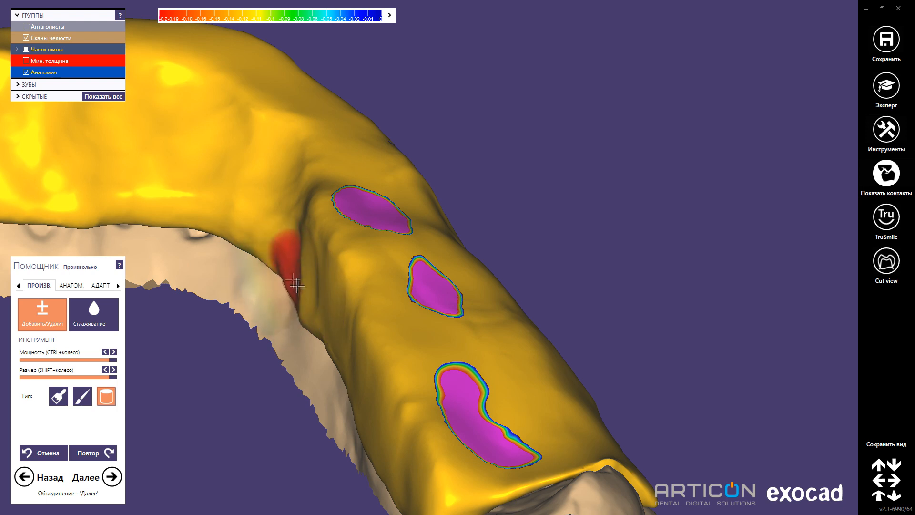
{"action": "mouse_move", "coordinate": [310, 205]}
{"action": "left_mouse_down"}
{"action": "mouse_move", "coordinate": [315, 188]}
{"action": "mouse_move", "coordinate": [274, 167]}
{"action": "mouse_move", "coordinate": [272, 183]}
{"action": "left_mouse_up"}
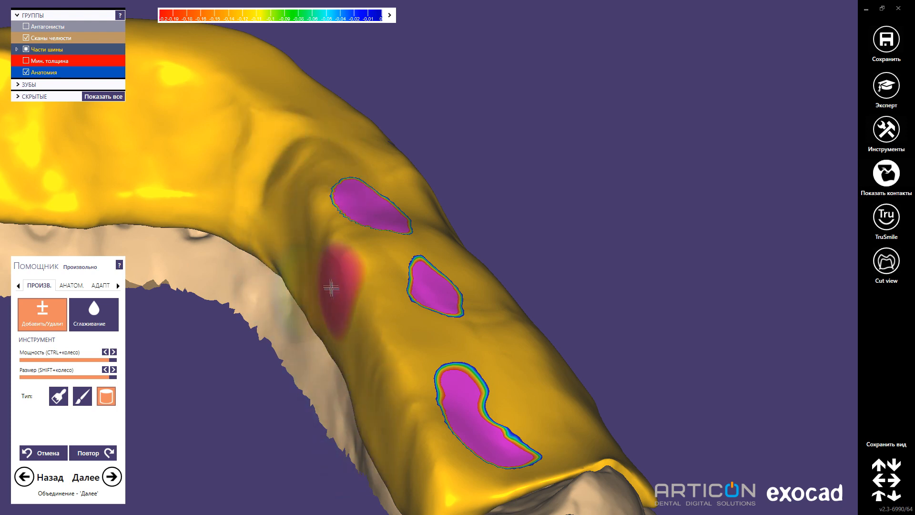
{"action": "mouse_move", "coordinate": [286, 210]}
{"action": "left_mouse_down"}
{"action": "mouse_move", "coordinate": [317, 163]}
{"action": "mouse_move", "coordinate": [343, 166]}
{"action": "left_mouse_up"}
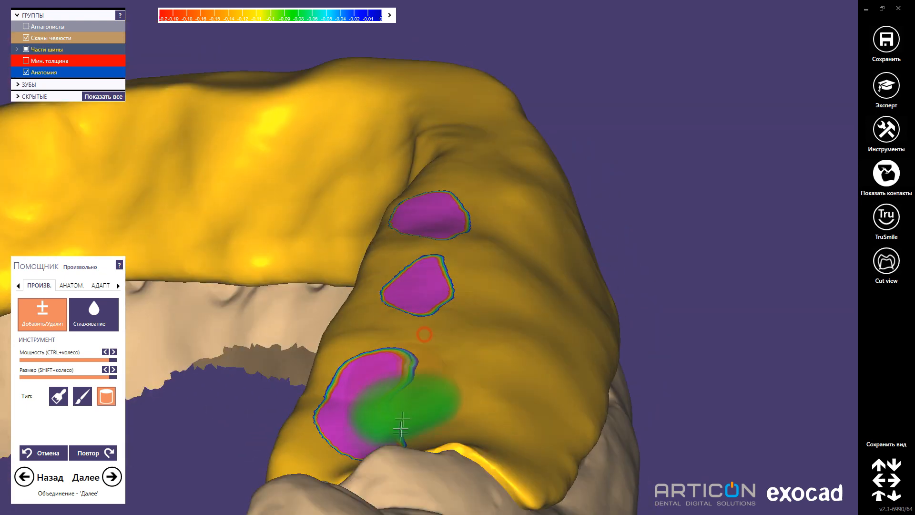
{"action": "left_click_drag", "start_coordinate": [432, 164], "coordinate": [430, 153]}
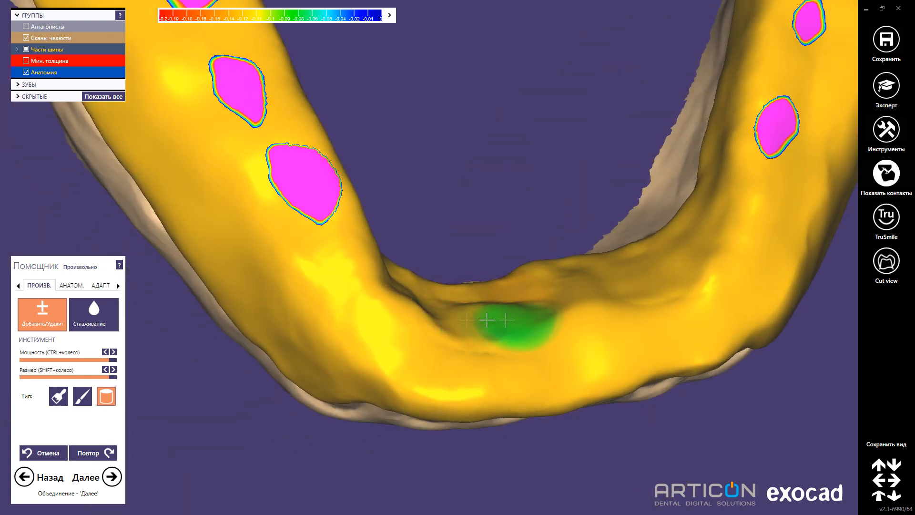
Fill and smooth the splint's inner surface behind the front teeth and onto the opposite side's premolars.
{"action": "right_click_drag", "start_coordinate": [487, 319], "coordinate": [398, 268]}
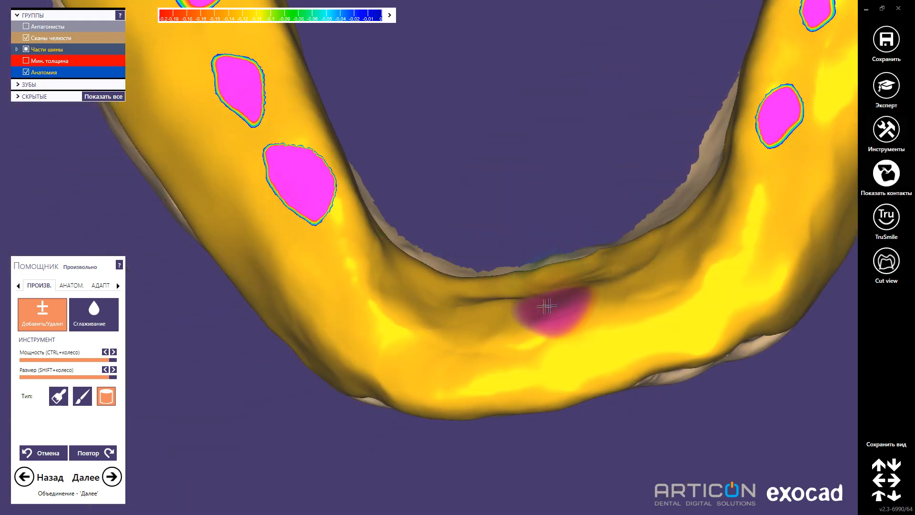
{"action": "right_click_drag", "start_coordinate": [546, 305], "coordinate": [422, 296]}
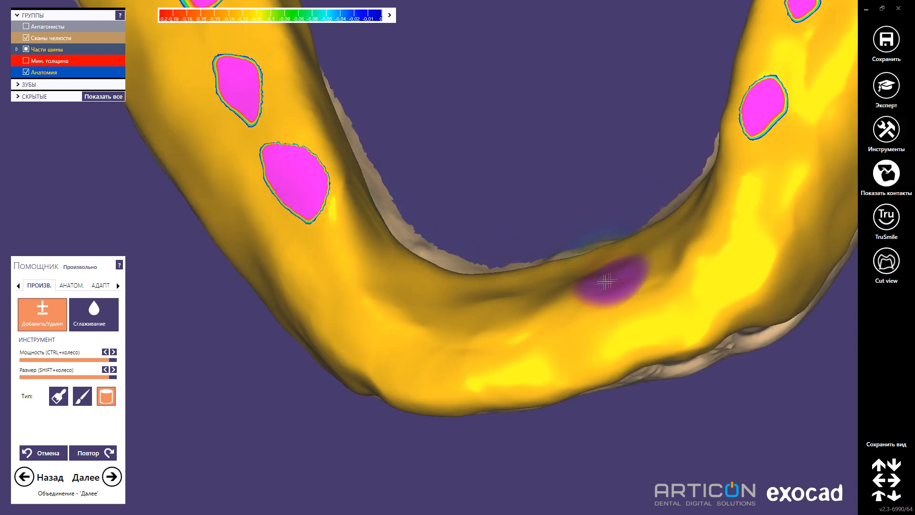
{"action": "right_click_drag", "start_coordinate": [504, 292], "coordinate": [606, 288]}
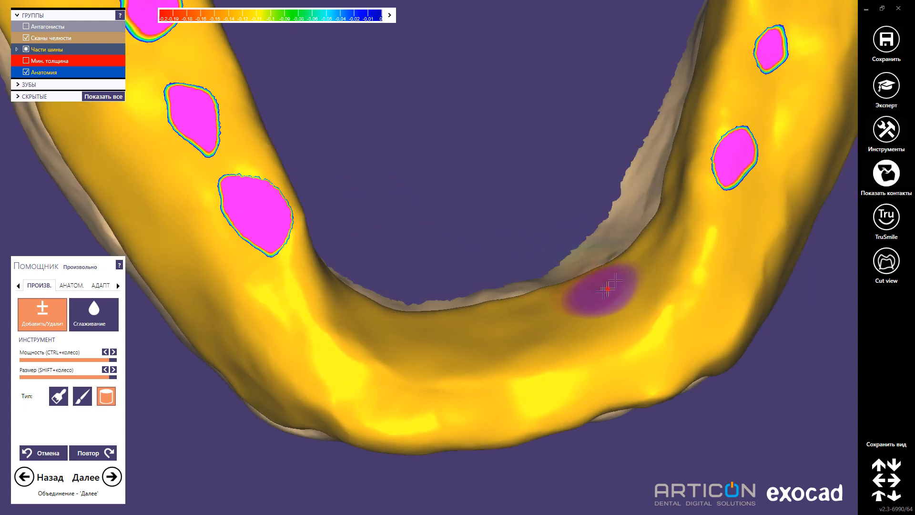
{"action": "right_click_drag", "start_coordinate": [644, 236], "coordinate": [675, 180]}
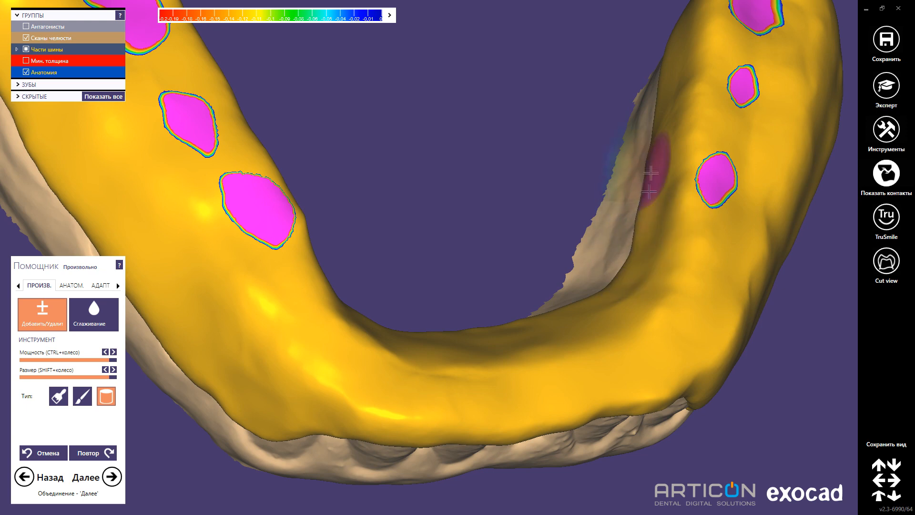
Show the antagonists with large-area anatomic editing active and examine how the splint meets them.
{"action": "scroll", "coordinate": [597, 315], "scroll_direction": "down", "scroll_amount": 5}
{"action": "right_click_drag", "start_coordinate": [596, 315], "coordinate": [584, 228]}
{"action": "left_click", "coordinate": [76, 286]}
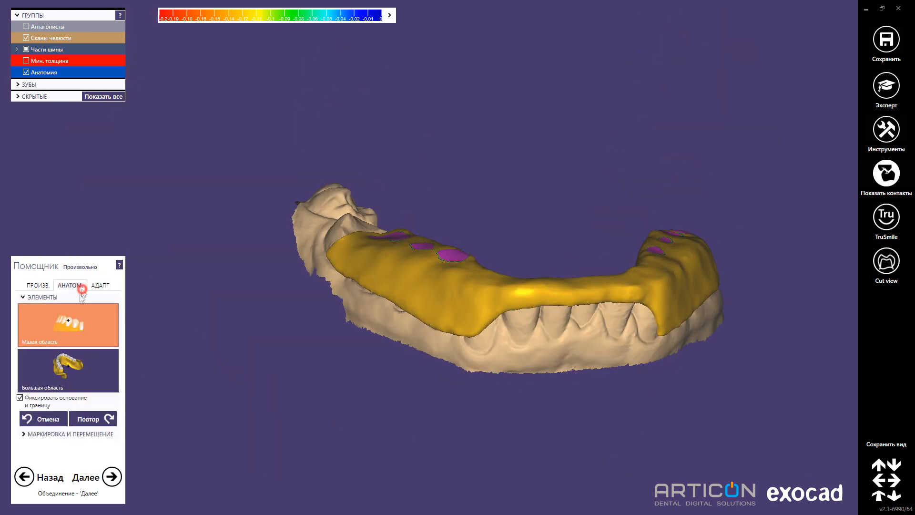
{"action": "left_click", "coordinate": [71, 368]}
{"action": "scroll", "coordinate": [422, 219], "scroll_direction": "up", "scroll_amount": 6}
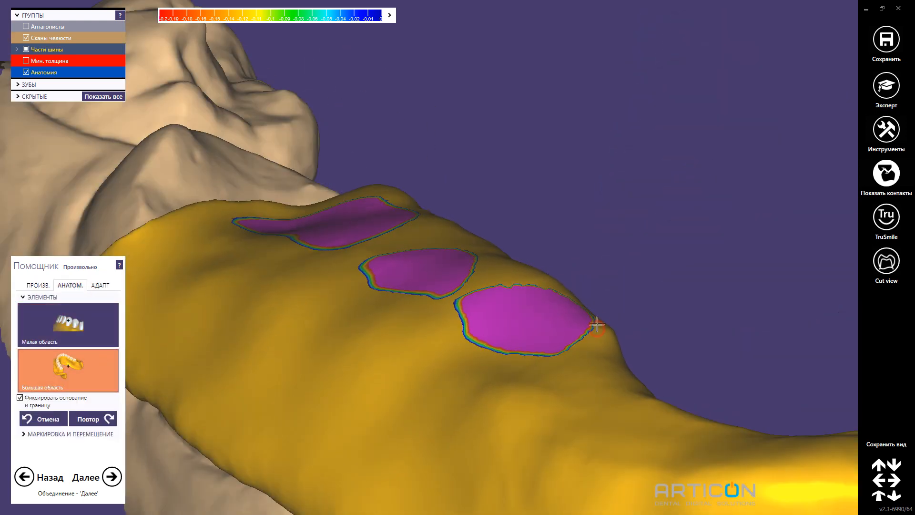
{"action": "right_click_drag", "start_coordinate": [510, 268], "coordinate": [491, 232]}
{"action": "left_click", "coordinate": [26, 27]}
{"action": "scroll", "coordinate": [509, 259], "scroll_direction": "down", "scroll_amount": 5}
{"action": "scroll", "coordinate": [484, 275], "scroll_direction": "up", "scroll_amount": 5}
{"action": "scroll", "coordinate": [654, 274], "scroll_direction": "down", "scroll_amount": 5}
{"action": "right_click_drag", "start_coordinate": [551, 280], "coordinate": [337, 304]}
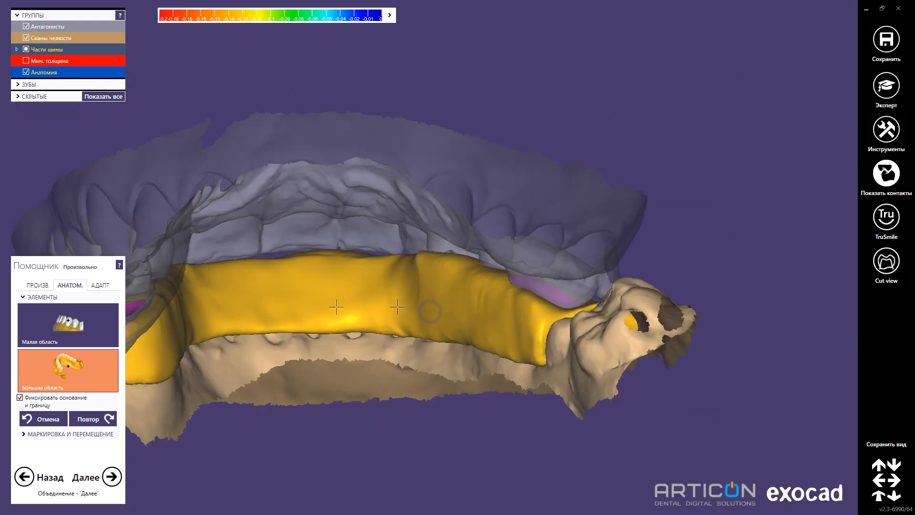
Return to freeform editing and smooth the upper inner edge of the front section against the antagonists.
{"action": "left_click", "coordinate": [39, 286]}
{"action": "right_click_drag", "start_coordinate": [467, 286], "coordinate": [433, 276]}
{"action": "scroll", "coordinate": [410, 281], "scroll_direction": "up", "scroll_amount": 5}
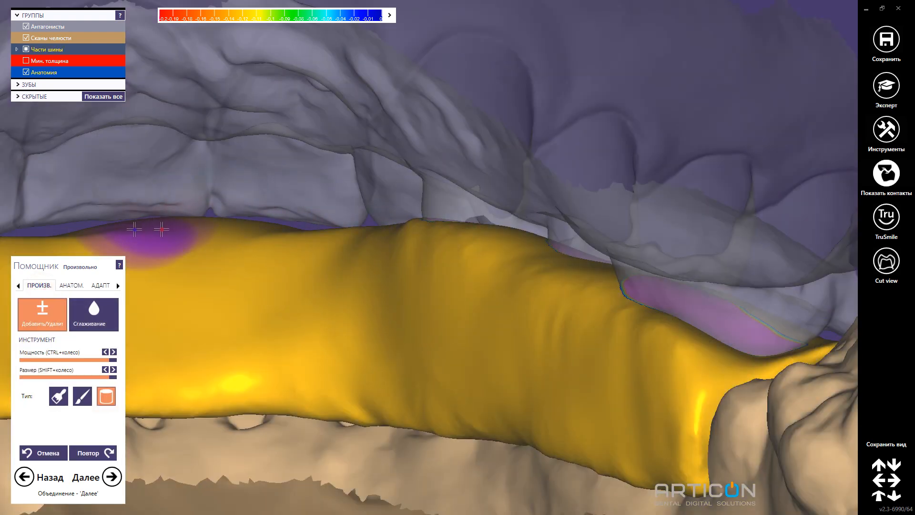
{"action": "right_click_drag", "start_coordinate": [139, 229], "coordinate": [505, 141]}
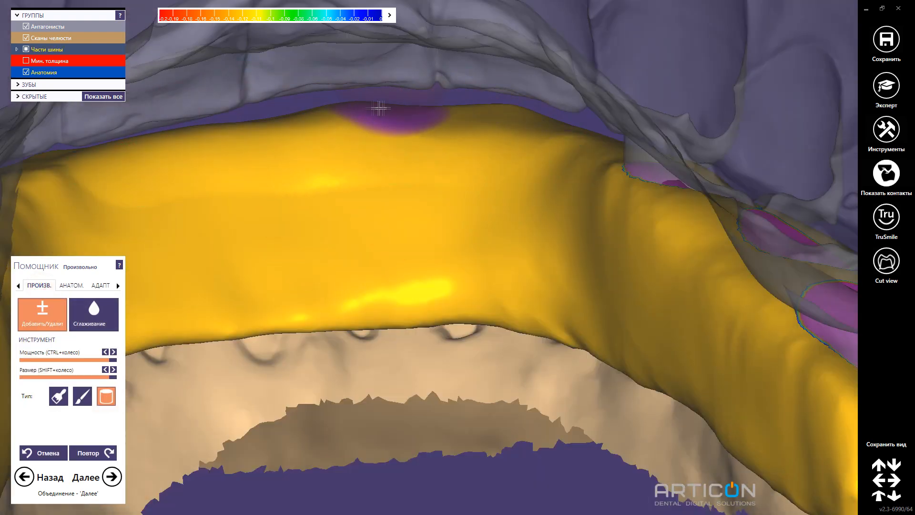
{"action": "right_click_drag", "start_coordinate": [187, 135], "coordinate": [381, 132]}
{"action": "scroll", "coordinate": [258, 176], "scroll_direction": "down", "scroll_amount": 4}
{"action": "right_click_drag", "start_coordinate": [257, 176], "coordinate": [357, 186]}
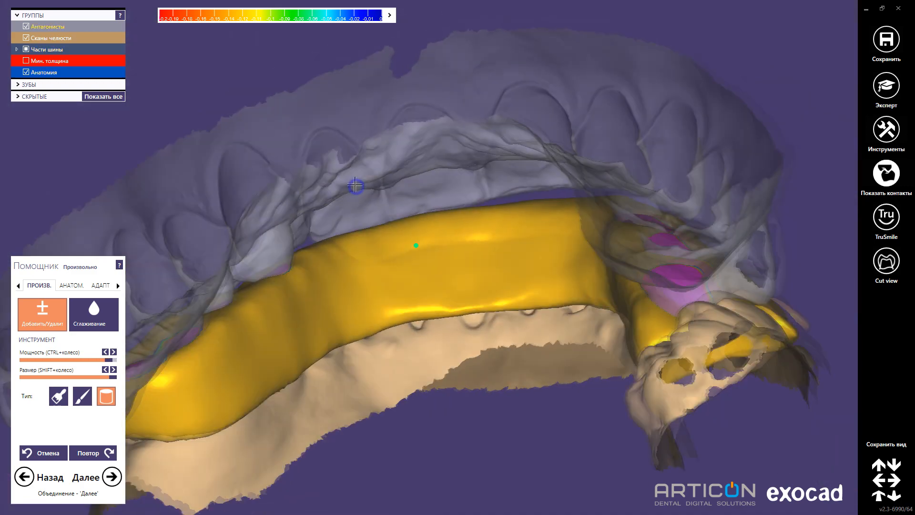
Reduce the brush strength and smooth the opposite side's inner surface and the edge of the front section.
{"action": "scroll", "coordinate": [358, 186], "scroll_direction": "down", "scroll_amount": 3, "text": "ctrl"}
{"action": "scroll", "coordinate": [286, 270], "scroll_direction": "up", "scroll_amount": 5}
{"action": "scroll", "coordinate": [331, 420], "scroll_direction": "down", "scroll_amount": 4}
{"action": "scroll", "coordinate": [331, 429], "scroll_direction": "up", "scroll_amount": 2}
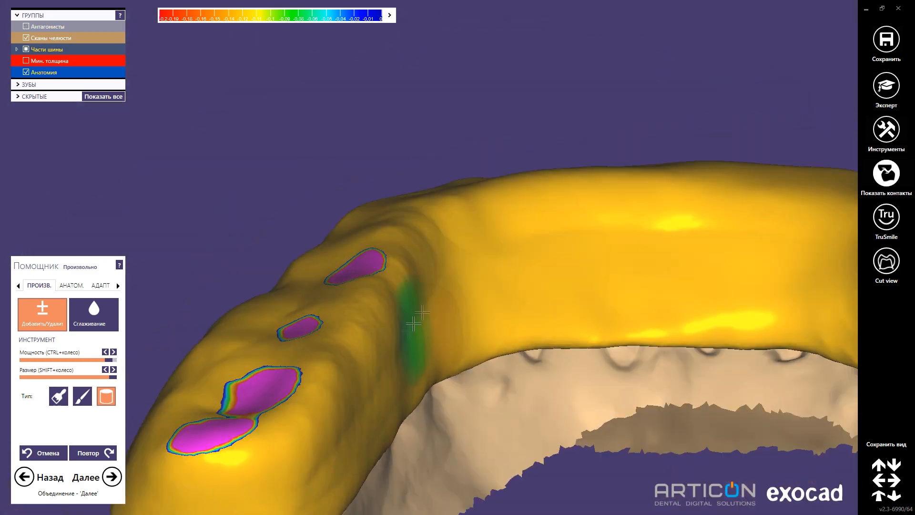
{"action": "middle_click", "coordinate": [439, 292]}
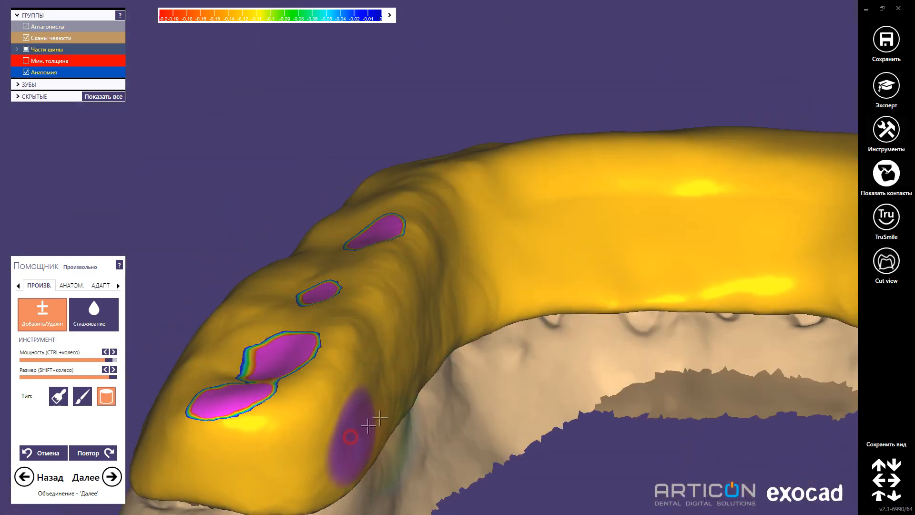
{"action": "mouse_move", "coordinate": [380, 418]}
{"action": "right_mouse_down"}
{"action": "mouse_move", "coordinate": [395, 292]}
{"action": "mouse_move", "coordinate": [574, 268]}
{"action": "right_mouse_up"}
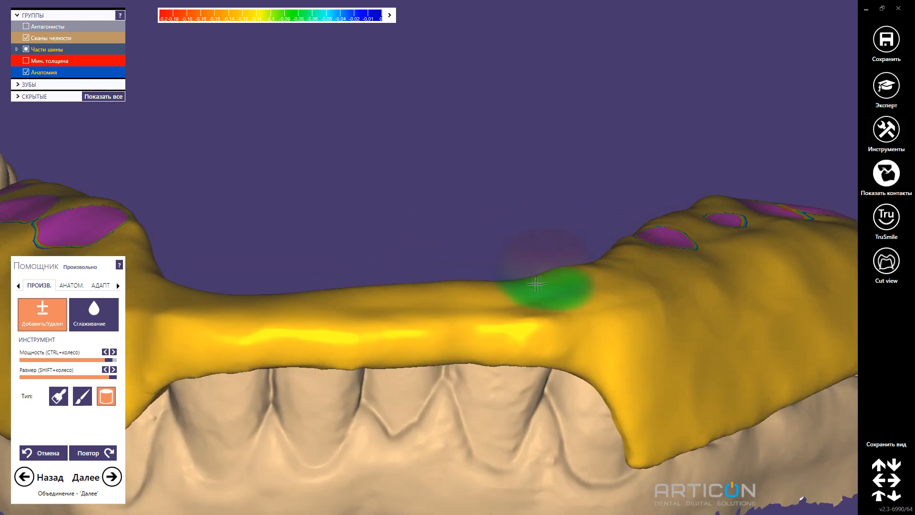
{"action": "right_click_drag", "start_coordinate": [210, 302], "coordinate": [358, 325]}
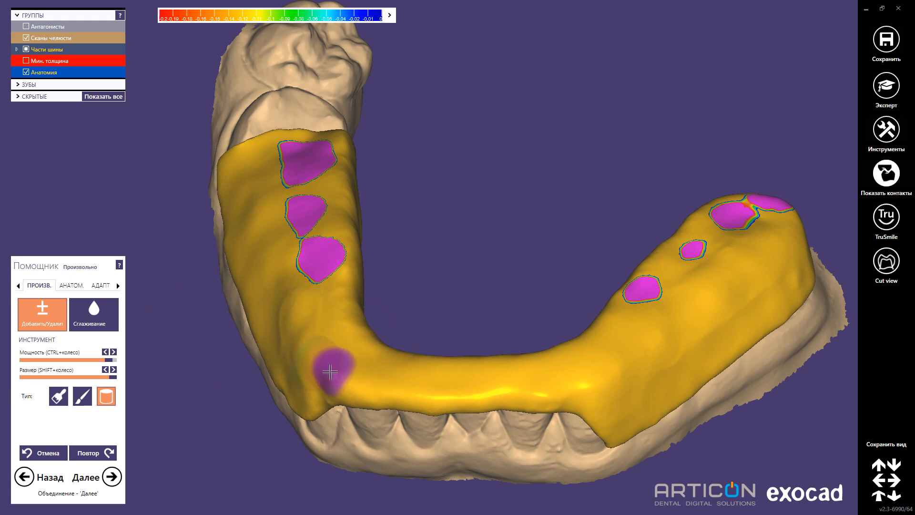
Add material along the front section's upper inner edge with the freeform brush and even out its transition to the sides.
{"action": "right_click_drag", "start_coordinate": [307, 353], "coordinate": [306, 378]}
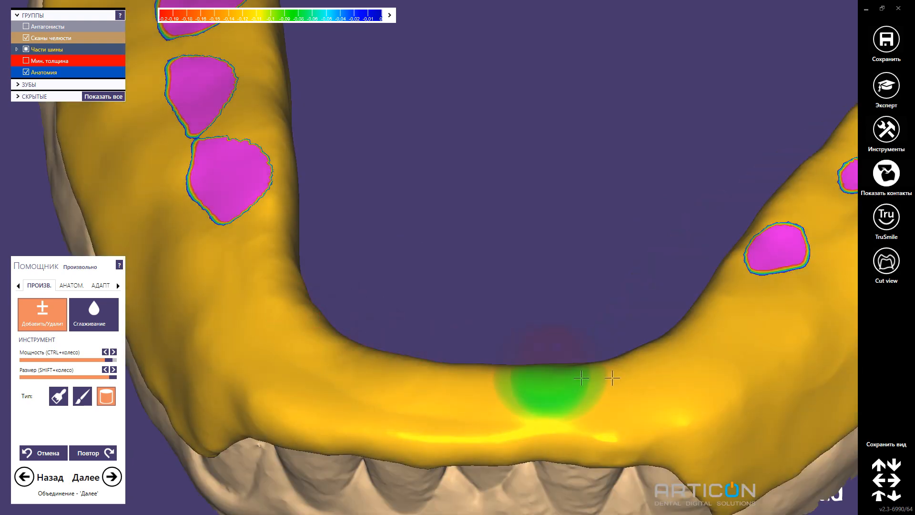
{"action": "right_click_drag", "start_coordinate": [419, 381], "coordinate": [494, 277]}
{"action": "right_click_drag", "start_coordinate": [629, 281], "coordinate": [610, 243]}
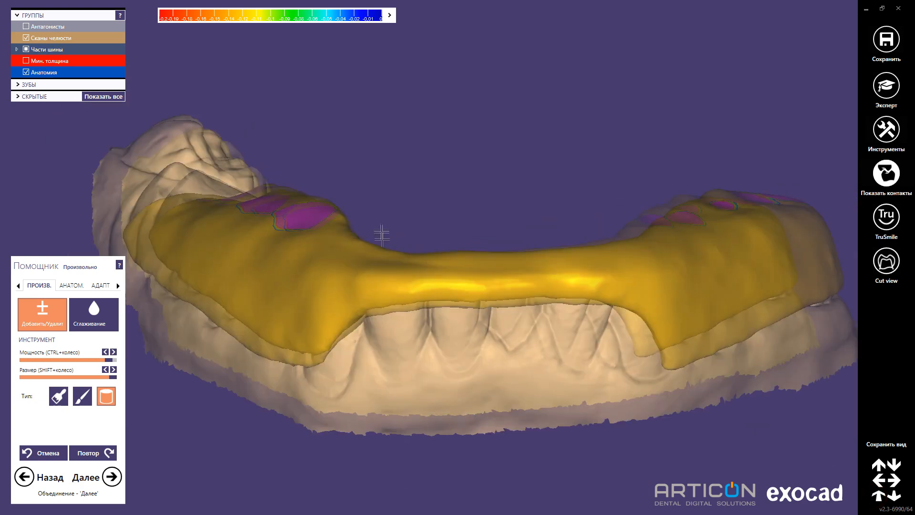
{"action": "scroll", "coordinate": [382, 235], "scroll_direction": "up", "scroll_amount": 4}
{"action": "left_click_drag", "start_coordinate": [391, 299], "coordinate": [419, 296]}
{"action": "scroll", "coordinate": [496, 296], "scroll_direction": "down", "scroll_amount": 4}
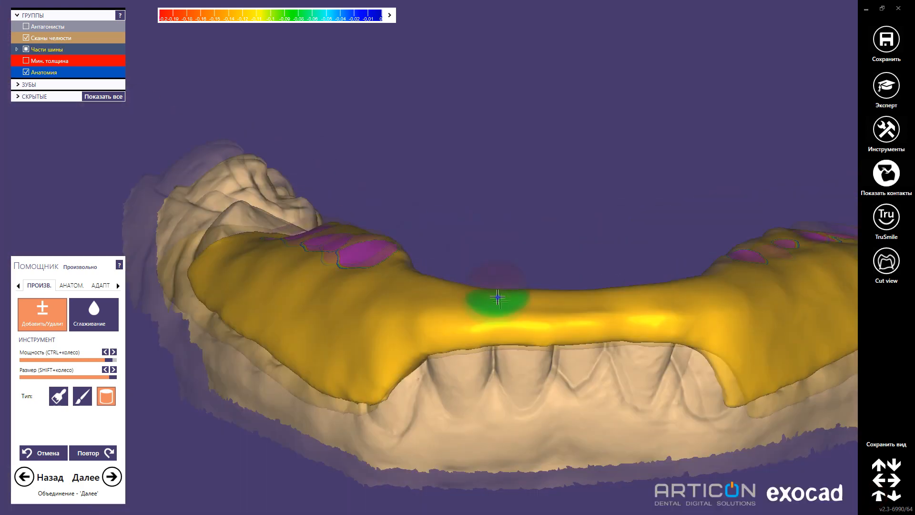
{"action": "right_click_drag", "start_coordinate": [442, 388], "coordinate": [398, 243]}
{"action": "scroll", "coordinate": [398, 244], "scroll_direction": "up", "scroll_amount": 4}
{"action": "right_click_drag", "start_coordinate": [324, 304], "coordinate": [529, 311]}
{"action": "scroll", "coordinate": [529, 311], "scroll_direction": "down", "scroll_amount": 3}
{"action": "scroll", "coordinate": [528, 310], "scroll_direction": "down", "scroll_amount": 1}
Show the antagonists and raise the rear part of the splint's inner edge toward them with large-area anatomic editing.
{"action": "left_click", "coordinate": [71, 286]}
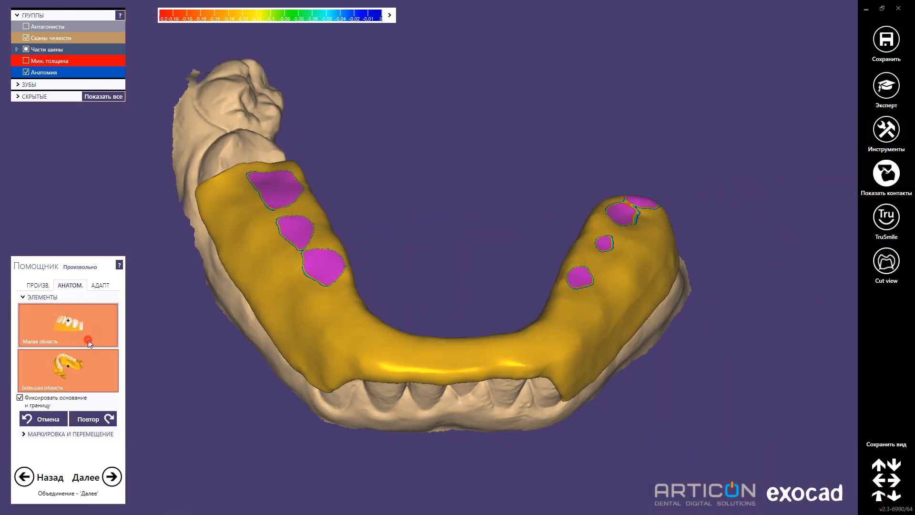
{"action": "left_click", "coordinate": [90, 360]}
{"action": "left_click", "coordinate": [27, 26]}
{"action": "mouse_move", "coordinate": [477, 405]}
{"action": "right_mouse_down"}
{"action": "mouse_move", "coordinate": [464, 327]}
{"action": "mouse_move", "coordinate": [313, 258]}
{"action": "mouse_move", "coordinate": [364, 262]}
{"action": "right_mouse_up"}
{"action": "scroll", "coordinate": [313, 258], "scroll_direction": "up", "scroll_amount": 6}
{"action": "left_click_drag", "start_coordinate": [299, 260], "coordinate": [302, 235]}
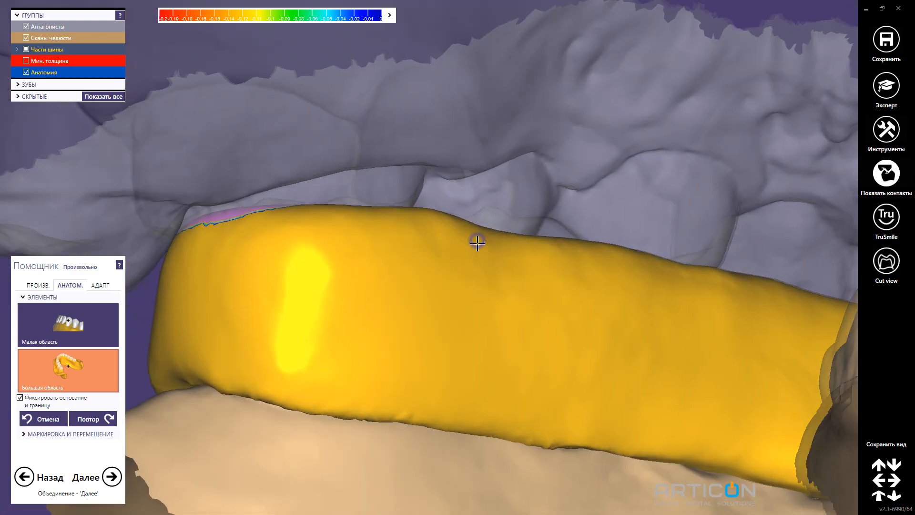
{"action": "left_click_drag", "start_coordinate": [523, 235], "coordinate": [523, 228]}
Switch to small-area anatomic editing and pull the low spots along the upper inner edge toward the antagonist teeth.
{"action": "left_click", "coordinate": [90, 328]}
{"action": "right_click_drag", "start_coordinate": [621, 264], "coordinate": [634, 246]}
{"action": "scroll", "coordinate": [634, 253], "scroll_direction": "up", "scroll_amount": 2}
{"action": "left_click_drag", "start_coordinate": [750, 248], "coordinate": [758, 236]}
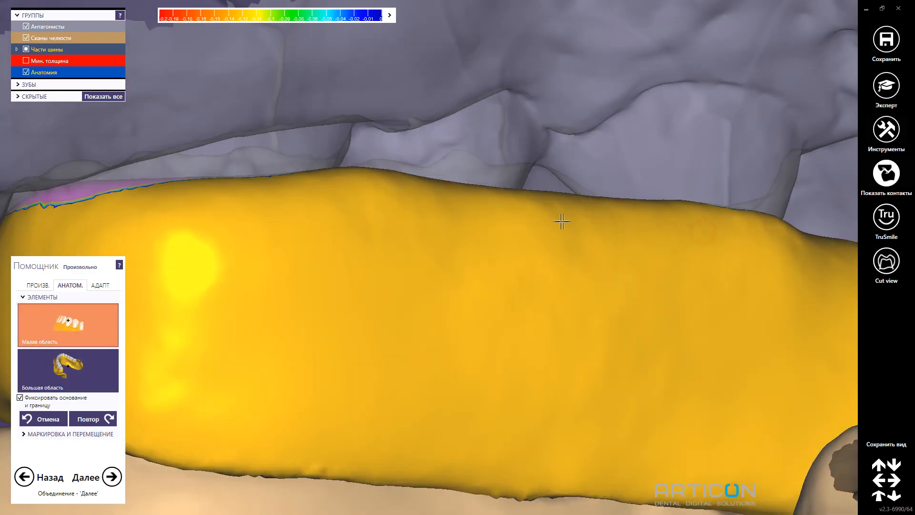
{"action": "left_click_drag", "start_coordinate": [449, 187], "coordinate": [449, 182]}
{"action": "scroll", "coordinate": [450, 183], "scroll_direction": "down", "scroll_amount": 4}
{"action": "mouse_move", "coordinate": [429, 257]}
{"action": "right_mouse_down"}
{"action": "mouse_move", "coordinate": [300, 190]}
{"action": "mouse_move", "coordinate": [370, 260]}
{"action": "right_mouse_up"}
{"action": "left_click_drag", "start_coordinate": [370, 260], "coordinate": [370, 251]}
{"action": "mouse_move", "coordinate": [370, 251]}
{"action": "right_mouse_down"}
{"action": "mouse_move", "coordinate": [494, 288]}
{"action": "mouse_move", "coordinate": [605, 239]}
{"action": "right_mouse_up"}
{"action": "left_click_drag", "start_coordinate": [611, 221], "coordinate": [615, 207]}
Hide the antagonists and locally reshape the surface around the contact areas on the rear part of the splint.
{"action": "key", "text": "a"}
{"action": "mouse_move", "coordinate": [614, 208]}
{"action": "right_mouse_down"}
{"action": "mouse_move", "coordinate": [210, 225]}
{"action": "mouse_move", "coordinate": [424, 229]}
{"action": "right_mouse_up"}
{"action": "scroll", "coordinate": [211, 225], "scroll_direction": "down", "scroll_amount": 3}
{"action": "scroll", "coordinate": [424, 215], "scroll_direction": "up", "scroll_amount": 4}
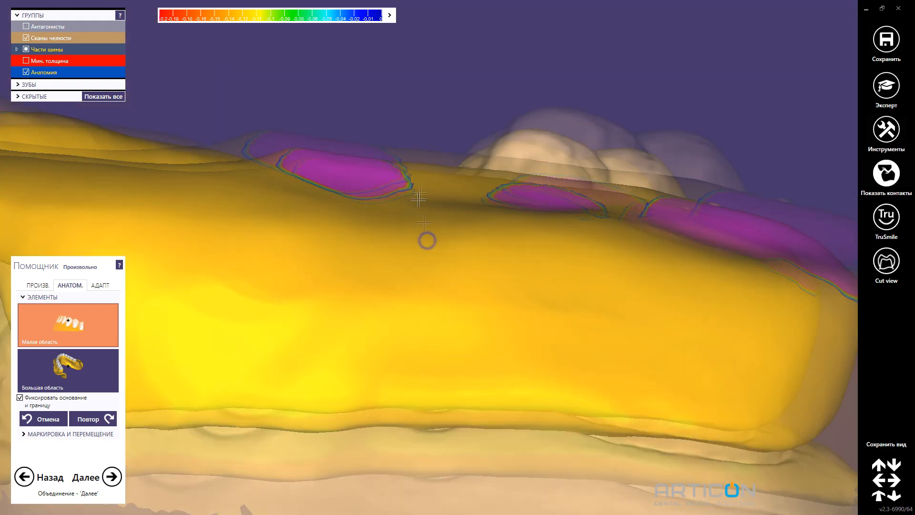
{"action": "left_click_drag", "start_coordinate": [463, 175], "coordinate": [463, 170]}
{"action": "scroll", "coordinate": [464, 170], "scroll_direction": "down", "scroll_amount": 4}
{"action": "mouse_move", "coordinate": [463, 171]}
{"action": "right_mouse_down"}
{"action": "mouse_move", "coordinate": [419, 89]}
{"action": "mouse_move", "coordinate": [407, 141]}
{"action": "right_mouse_up"}
{"action": "left_click_drag", "start_coordinate": [407, 142], "coordinate": [408, 138]}
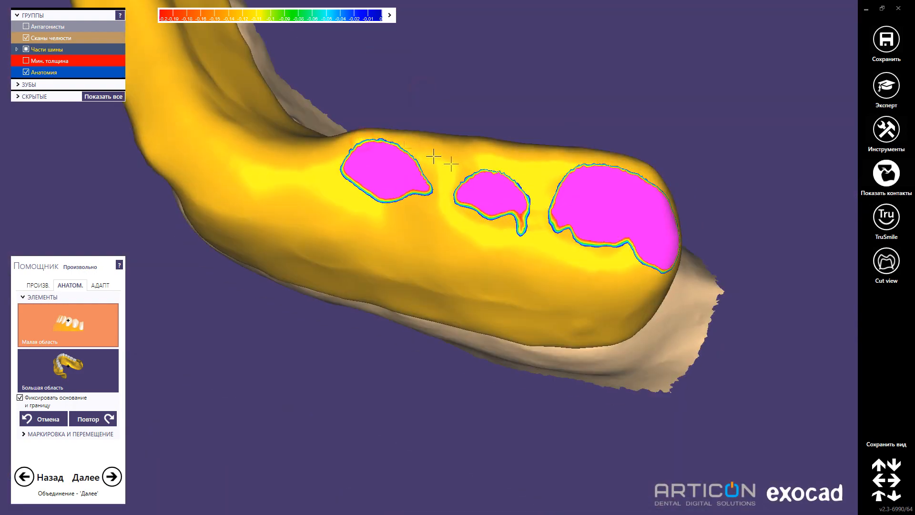
{"action": "right_click_drag", "start_coordinate": [434, 156], "coordinate": [420, 199]}
{"action": "right_click_drag", "start_coordinate": [286, 213], "coordinate": [418, 175]}
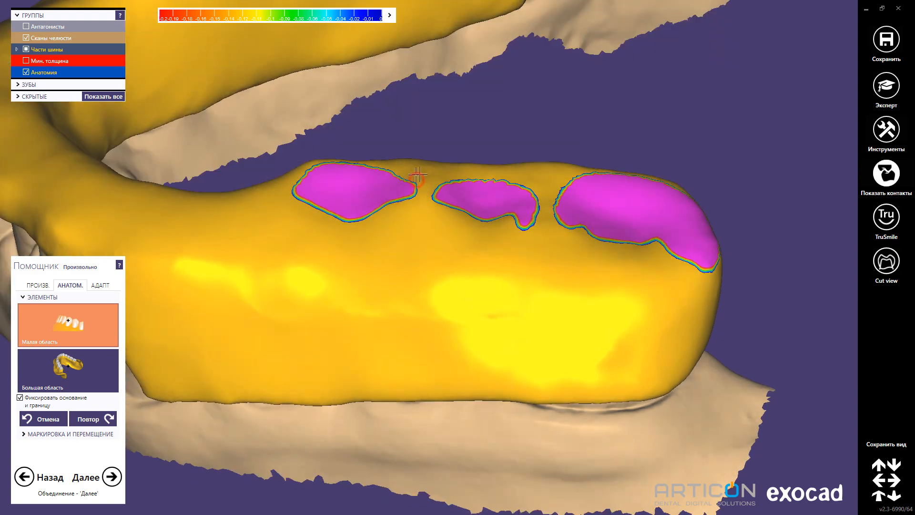
{"action": "right_click_drag", "start_coordinate": [530, 172], "coordinate": [344, 102]}
{"action": "middle_click_drag", "start_coordinate": [348, 127], "coordinate": [429, 256]}
{"action": "right_click_drag", "start_coordinate": [429, 255], "coordinate": [263, 213]}
{"action": "scroll", "coordinate": [264, 213], "scroll_direction": "down", "scroll_amount": 3}
Show the antagonists and examine from the inside how the side and front sections meet them.
{"action": "left_click", "coordinate": [25, 26]}
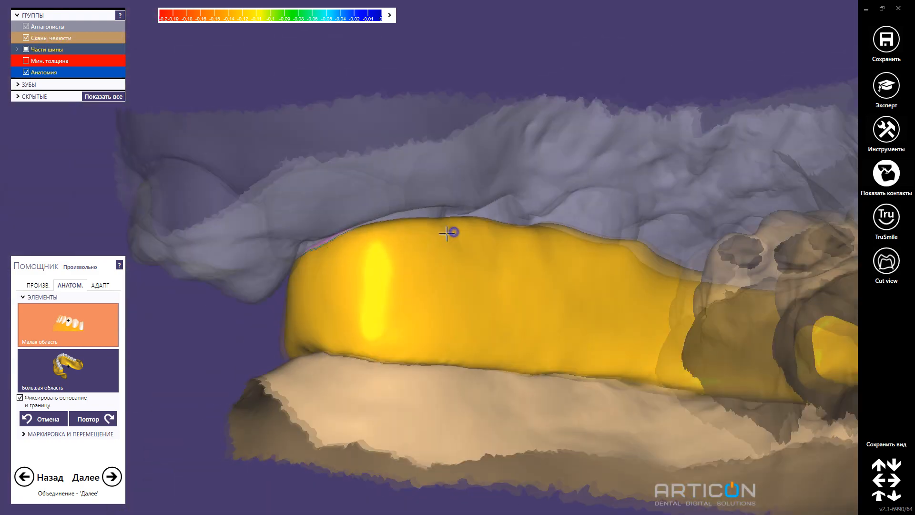
{"action": "right_click_drag", "start_coordinate": [453, 233], "coordinate": [528, 238]}
{"action": "scroll", "coordinate": [529, 235], "scroll_direction": "up", "scroll_amount": 3}
{"action": "right_click_drag", "start_coordinate": [588, 217], "coordinate": [669, 243]}
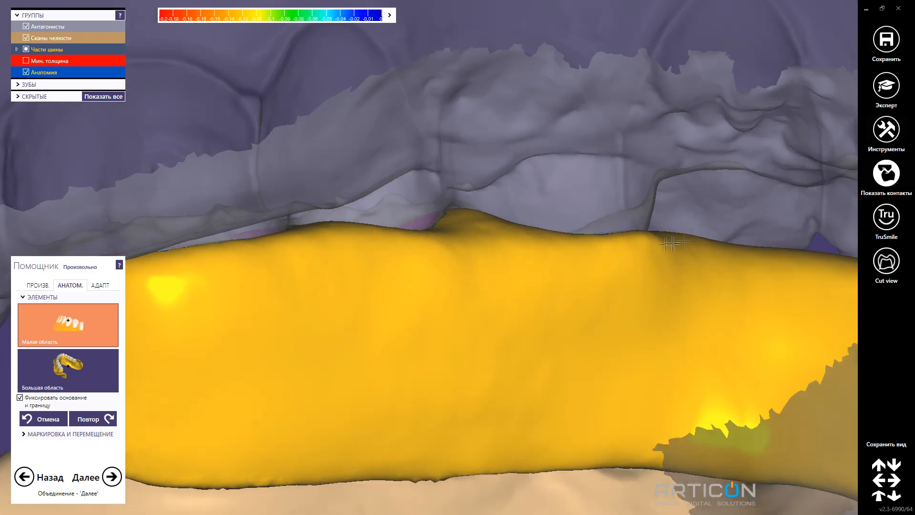
{"action": "right_click_drag", "start_coordinate": [582, 249], "coordinate": [426, 245]}
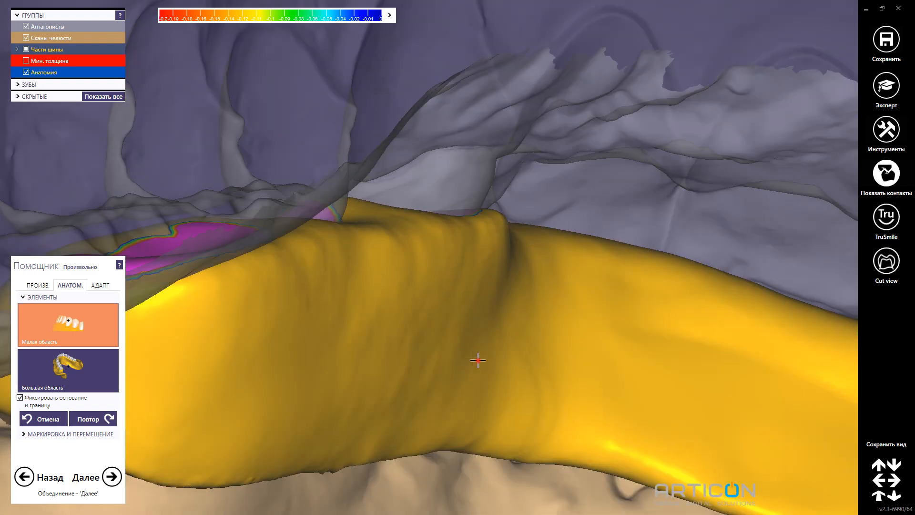
{"action": "scroll", "coordinate": [545, 265], "scroll_direction": "down", "scroll_amount": 5}
{"action": "scroll", "coordinate": [581, 331], "scroll_direction": "down", "scroll_amount": 5}
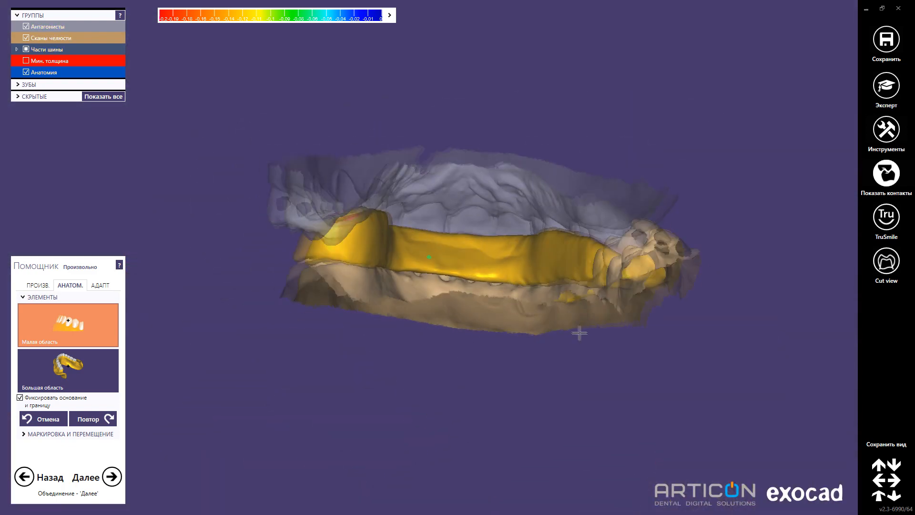
{"action": "scroll", "coordinate": [513, 288], "scroll_direction": "up", "scroll_amount": 10}
{"action": "scroll", "coordinate": [430, 201], "scroll_direction": "down", "scroll_amount": 8}
{"action": "mouse_move", "coordinate": [430, 201]}
{"action": "right_mouse_down"}
{"action": "mouse_move", "coordinate": [417, 177]}
{"action": "mouse_move", "coordinate": [438, 222]}
{"action": "right_mouse_up"}
Hide the antagonists and use freeform editing to smooth the inner front surface and its transitions to the premolars.
{"action": "left_click", "coordinate": [27, 27]}
{"action": "left_click", "coordinate": [34, 286]}
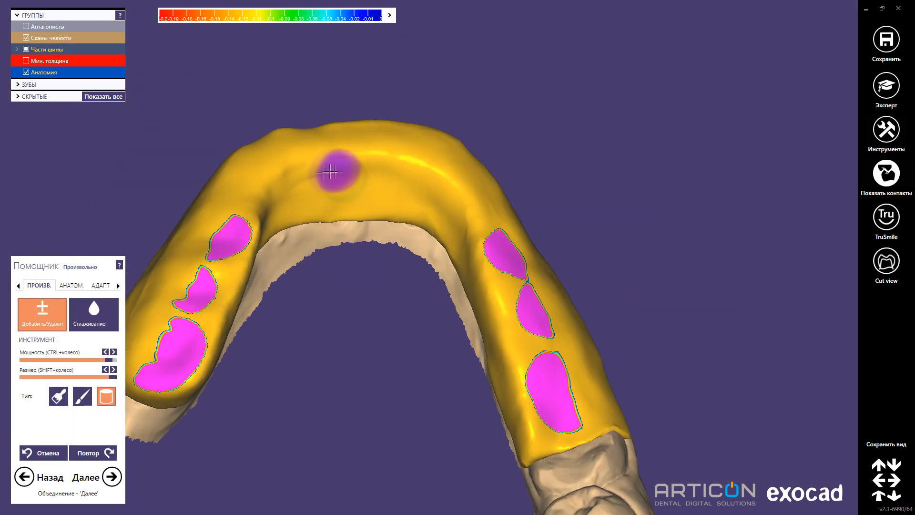
{"action": "mouse_move", "coordinate": [329, 171]}
{"action": "right_mouse_down"}
{"action": "mouse_move", "coordinate": [302, 215]}
{"action": "mouse_move", "coordinate": [234, 231]}
{"action": "right_mouse_up"}
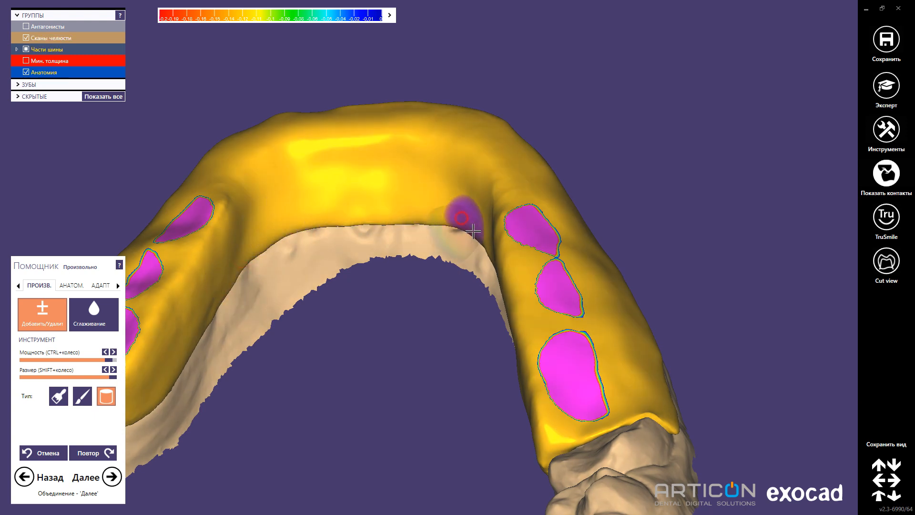
{"action": "right_click_drag", "start_coordinate": [473, 231], "coordinate": [487, 223]}
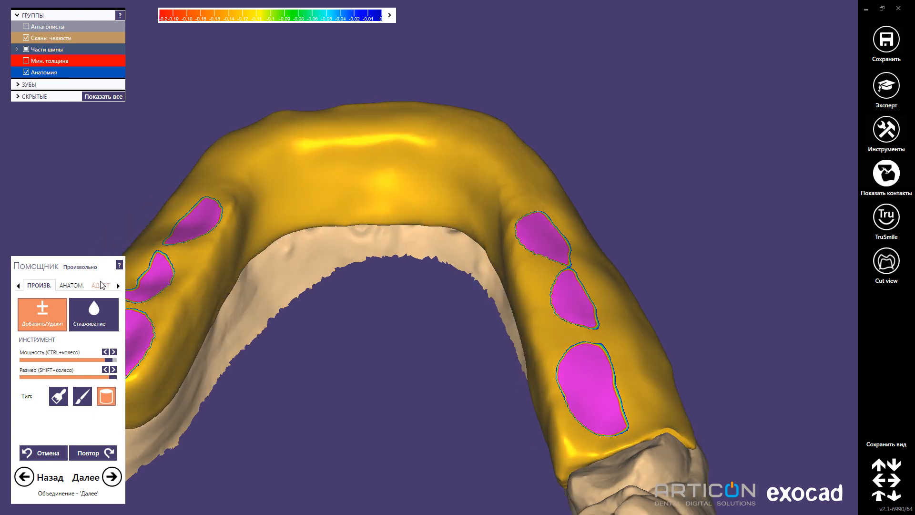
Adapt only the supercontacts to the antagonists, with a full-anatomy distance of 0.1 mm and static occlusion.
{"action": "left_click", "coordinate": [89, 350]}
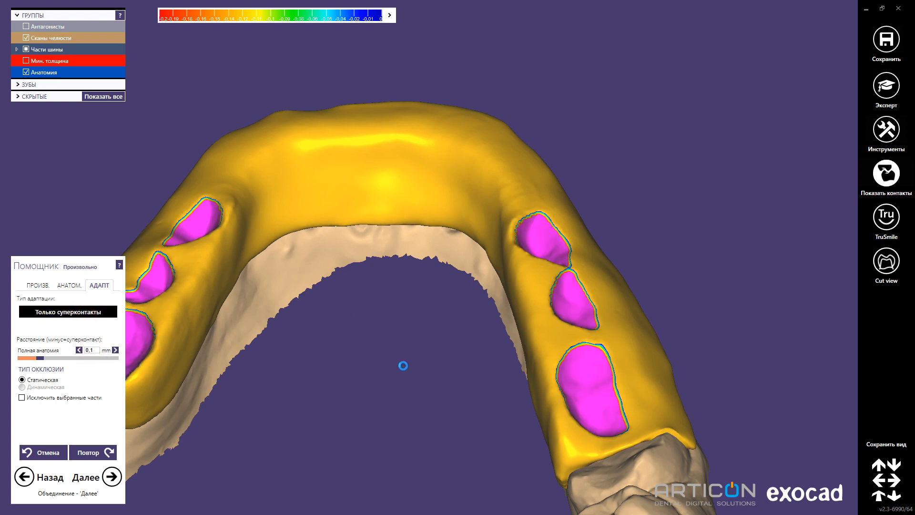
{"action": "scroll", "coordinate": [445, 322], "scroll_direction": "down", "scroll_amount": 5}
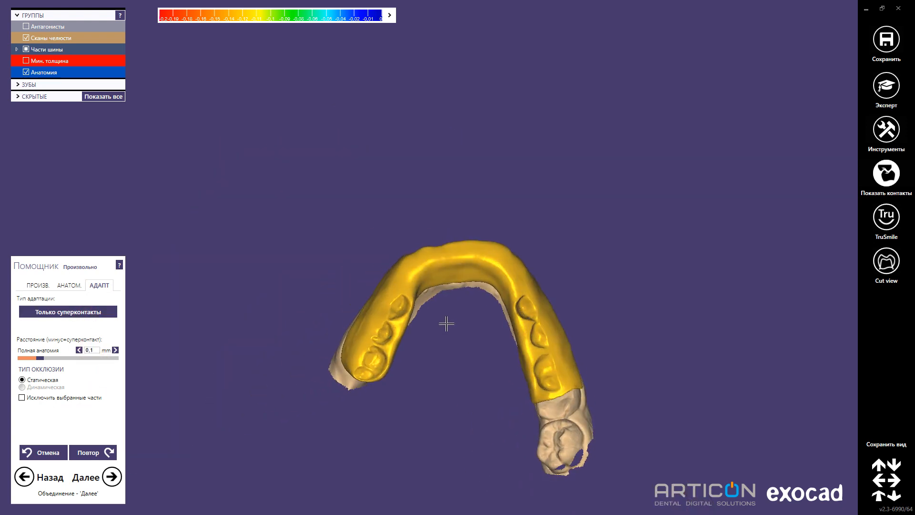
{"action": "scroll", "coordinate": [310, 381], "scroll_direction": "up", "scroll_amount": 10}
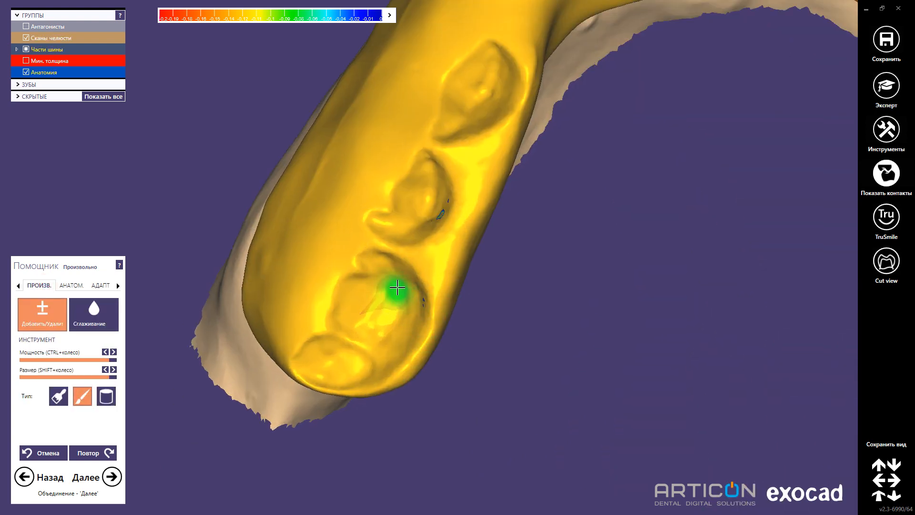
Reduce the freeform brush size and smooth the rear and middle tooth imprints on one side of the splint.
{"action": "scroll", "coordinate": [400, 307], "scroll_direction": "down", "scroll_amount": 5, "text": "shift"}
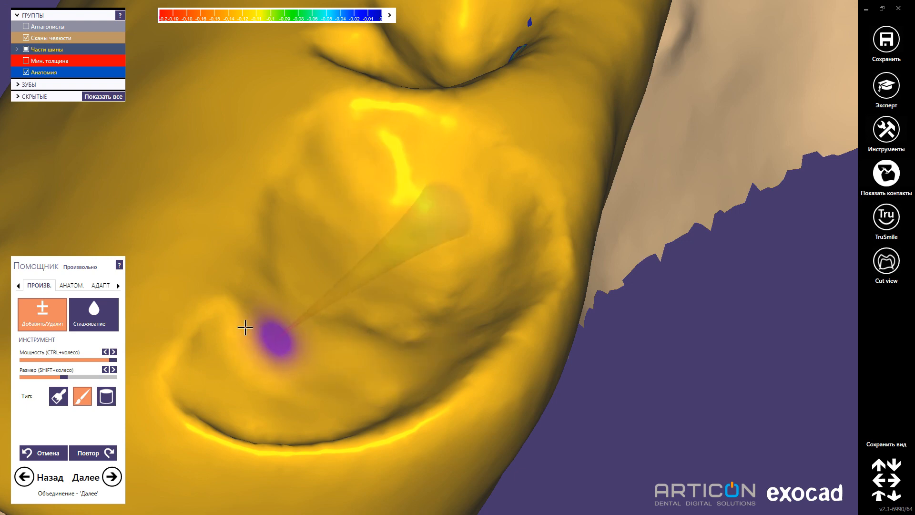
{"action": "scroll", "coordinate": [367, 210], "scroll_direction": "down", "scroll_amount": 5}
{"action": "middle_click", "coordinate": [412, 121]}
{"action": "scroll", "coordinate": [405, 238], "scroll_direction": "up", "scroll_amount": 4}
{"action": "scroll", "coordinate": [397, 367], "scroll_direction": "up", "scroll_amount": 1}
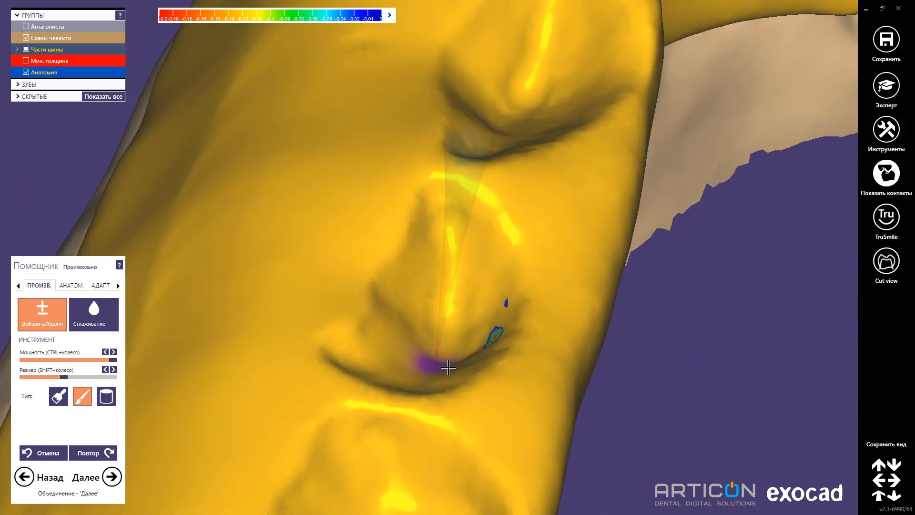
{"action": "scroll", "coordinate": [461, 373], "scroll_direction": "down", "scroll_amount": 5}
Refine the tooth imprints on the opposite side with the small freeform brush.
{"action": "right_click_drag", "start_coordinate": [462, 372], "coordinate": [515, 240]}
{"action": "scroll", "coordinate": [515, 240], "scroll_direction": "down", "scroll_amount": 4}
{"action": "middle_click_drag", "start_coordinate": [514, 239], "coordinate": [339, 160]}
{"action": "scroll", "coordinate": [602, 217], "scroll_direction": "up", "scroll_amount": 4}
{"action": "middle_click", "coordinate": [511, 128]}
{"action": "mouse_move", "coordinate": [511, 128]}
{"action": "right_mouse_down"}
{"action": "mouse_move", "coordinate": [519, 130]}
{"action": "mouse_move", "coordinate": [456, 137]}
{"action": "right_mouse_up"}
{"action": "scroll", "coordinate": [456, 137], "scroll_direction": "up", "scroll_amount": 5}
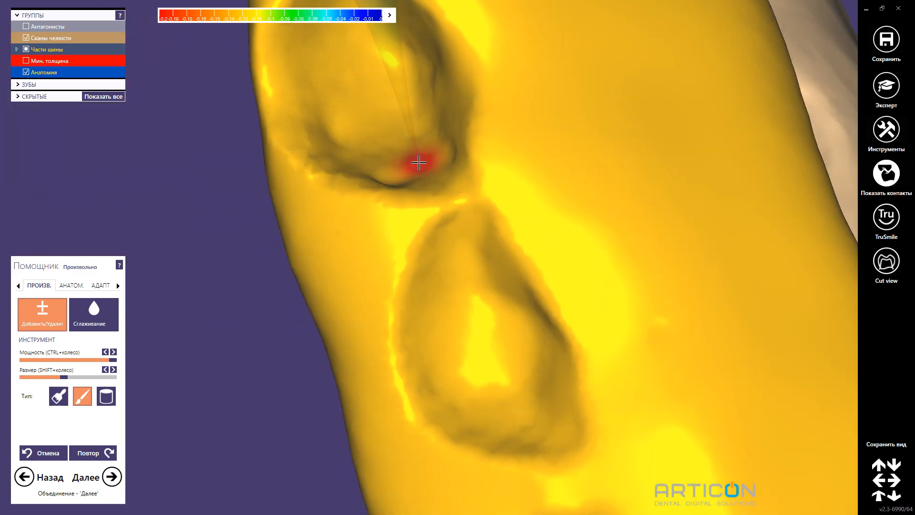
{"action": "scroll", "coordinate": [383, 182], "scroll_direction": "down", "scroll_amount": 5}
{"action": "mouse_move", "coordinate": [383, 182]}
{"action": "right_mouse_down"}
{"action": "mouse_move", "coordinate": [464, 268]}
{"action": "mouse_move", "coordinate": [534, 250]}
{"action": "right_mouse_up"}
Enlarge the brush slightly and touch up the rearmost imprint, checking the splint with the antagonists shown and hidden.
{"action": "scroll", "coordinate": [472, 266], "scroll_direction": "down", "scroll_amount": 4}
{"action": "left_click", "coordinate": [26, 27]}
{"action": "key", "text": "ctrl+a"}
{"action": "scroll", "coordinate": [700, 280], "scroll_direction": "up", "scroll_amount": 8}
{"action": "scroll", "coordinate": [619, 274], "scroll_direction": "up", "scroll_amount": 3, "text": "shift"}
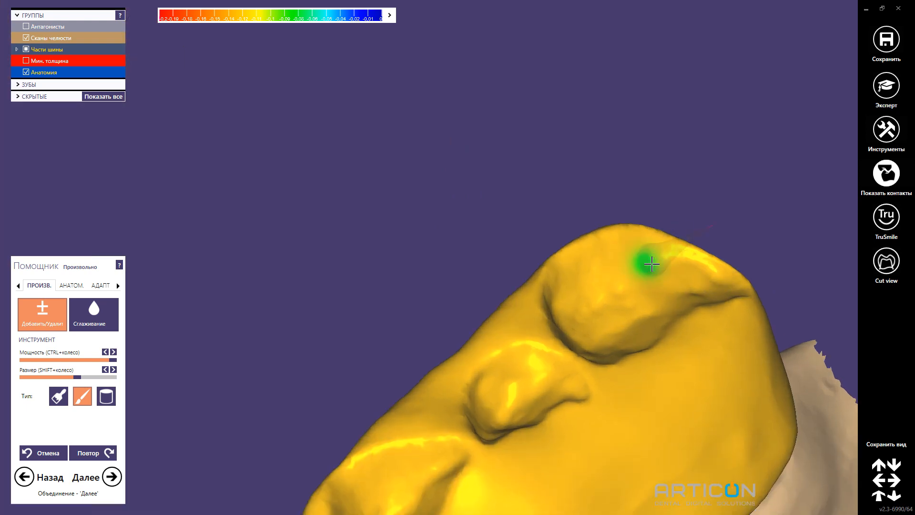
{"action": "middle_click", "coordinate": [640, 281]}
{"action": "right_click_drag", "start_coordinate": [640, 281], "coordinate": [633, 281]}
{"action": "scroll", "coordinate": [633, 281], "scroll_direction": "down", "scroll_amount": 10}
{"action": "right_click_drag", "start_coordinate": [415, 247], "coordinate": [412, 245]}
{"action": "key", "text": "ctrl+a"}
{"action": "key", "text": "ctrl+a"}
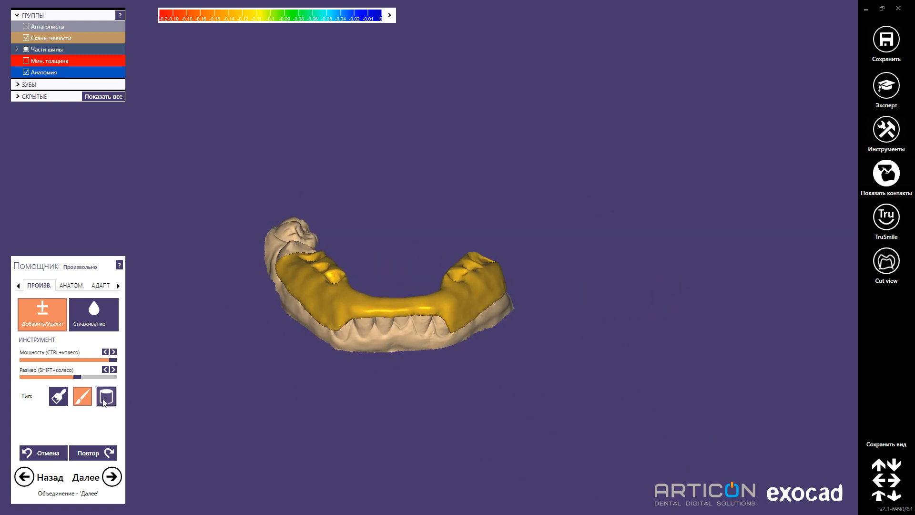
Proceed to the merging stage and merge the splint's parts.
{"action": "left_click", "coordinate": [110, 476]}
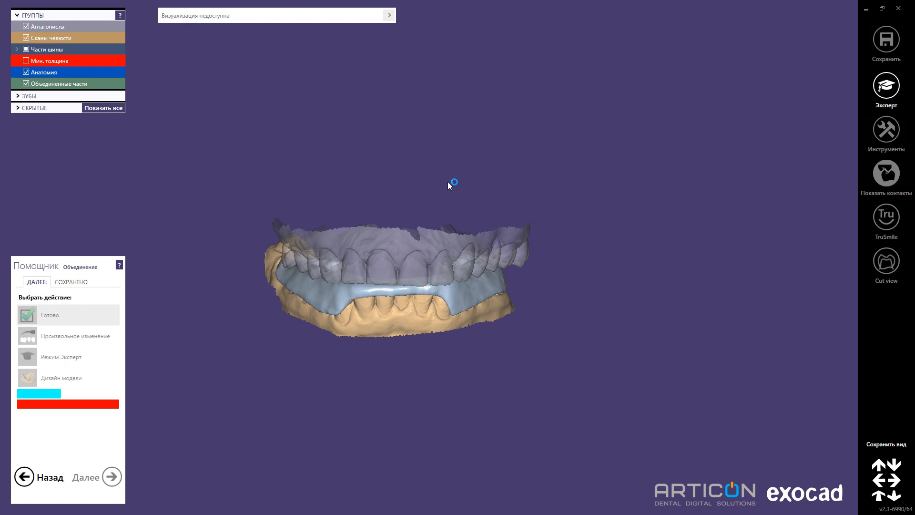
{"action": "key", "text": "j"}
{"action": "key", "text": "a"}
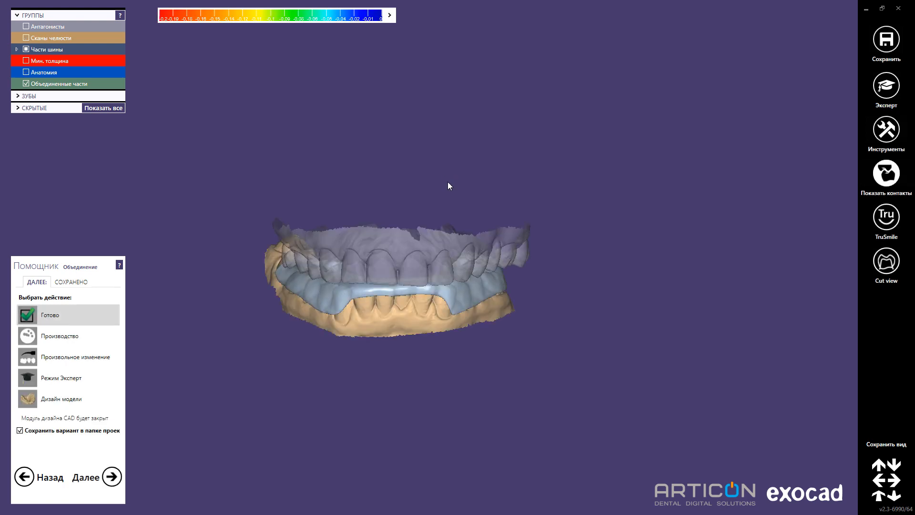
Make the antagonists opaque and examine the merged splint's fit between the jaws from the side.
{"action": "scroll", "coordinate": [371, 253], "scroll_direction": "up", "scroll_amount": 4}
{"action": "middle_click", "coordinate": [331, 265], "text": "shift"}
{"action": "right_click_drag", "start_coordinate": [305, 304], "coordinate": [896, 246]}
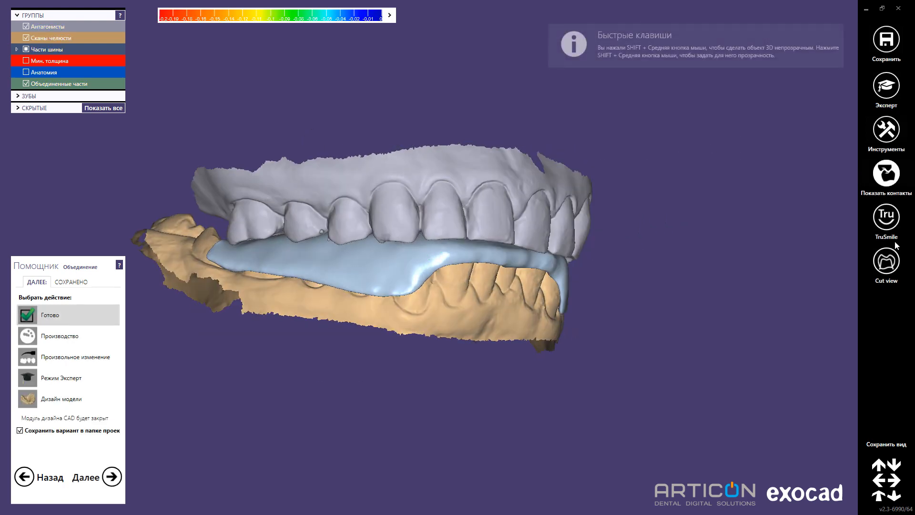
{"action": "middle_click", "coordinate": [278, 271]}
{"action": "right_click_drag", "start_coordinate": [279, 271], "coordinate": [575, 212]}
{"action": "scroll", "coordinate": [358, 202], "scroll_direction": "up", "scroll_amount": 5}
Hide the antagonists and examine the occlusal imprints on both sides of the merged splint.
{"action": "key", "text": "ctrl+a"}
{"action": "scroll", "coordinate": [515, 207], "scroll_direction": "down", "scroll_amount": 5}
{"action": "scroll", "coordinate": [574, 212], "scroll_direction": "up", "scroll_amount": 3}
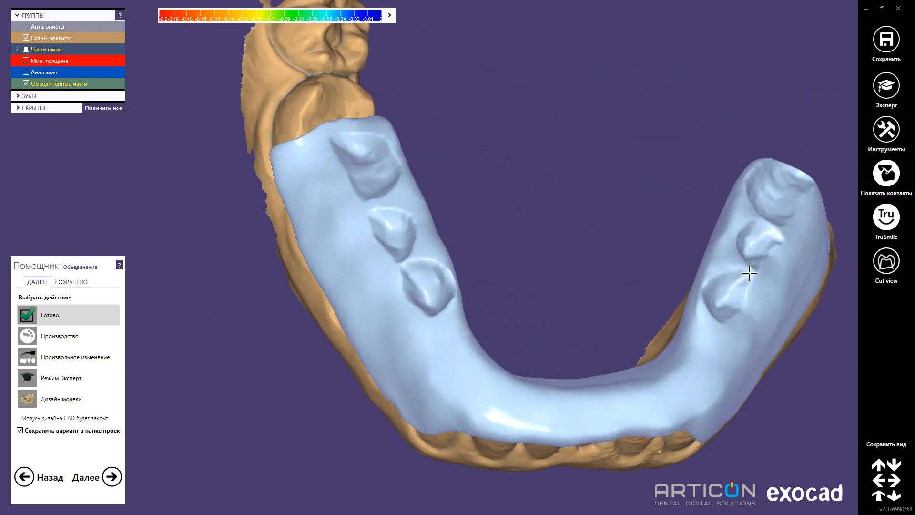
{"action": "middle_click", "coordinate": [750, 269]}
{"action": "scroll", "coordinate": [750, 270], "scroll_direction": "up", "scroll_amount": 5}
{"action": "right_click_drag", "start_coordinate": [749, 270], "coordinate": [721, 258]}
{"action": "scroll", "coordinate": [722, 259], "scroll_direction": "down", "scroll_amount": 6}
{"action": "right_click_drag", "start_coordinate": [434, 249], "coordinate": [434, 246]}
Show the antagonists again and finish the design with a variant saved in the project folder.
{"action": "key", "text": "ctrl+a"}
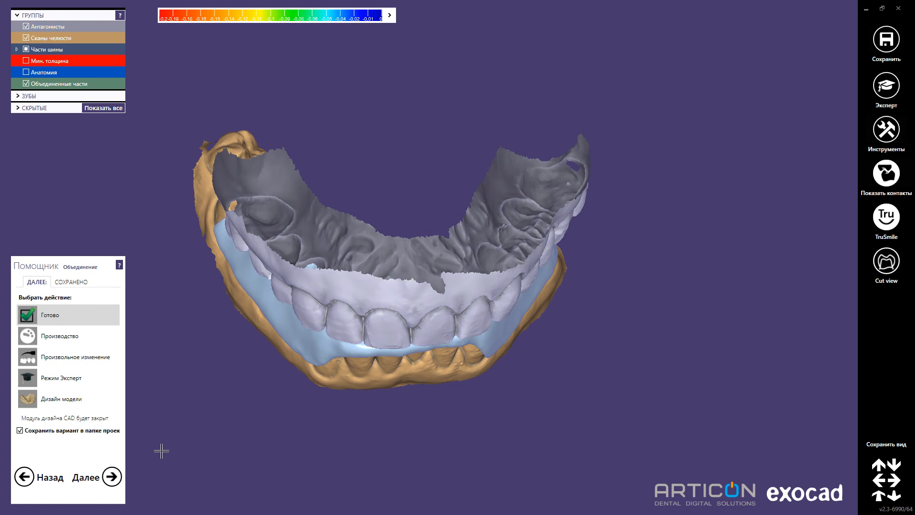
{"action": "left_click", "coordinate": [112, 476]}
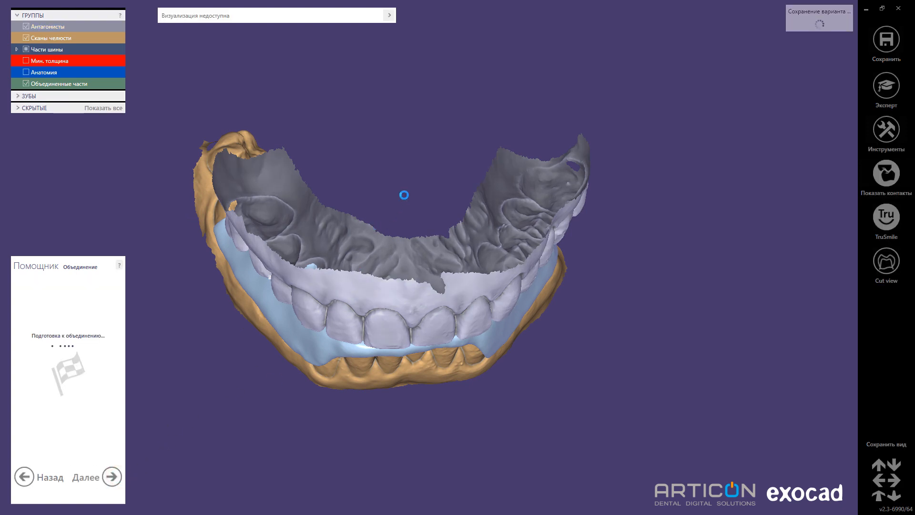